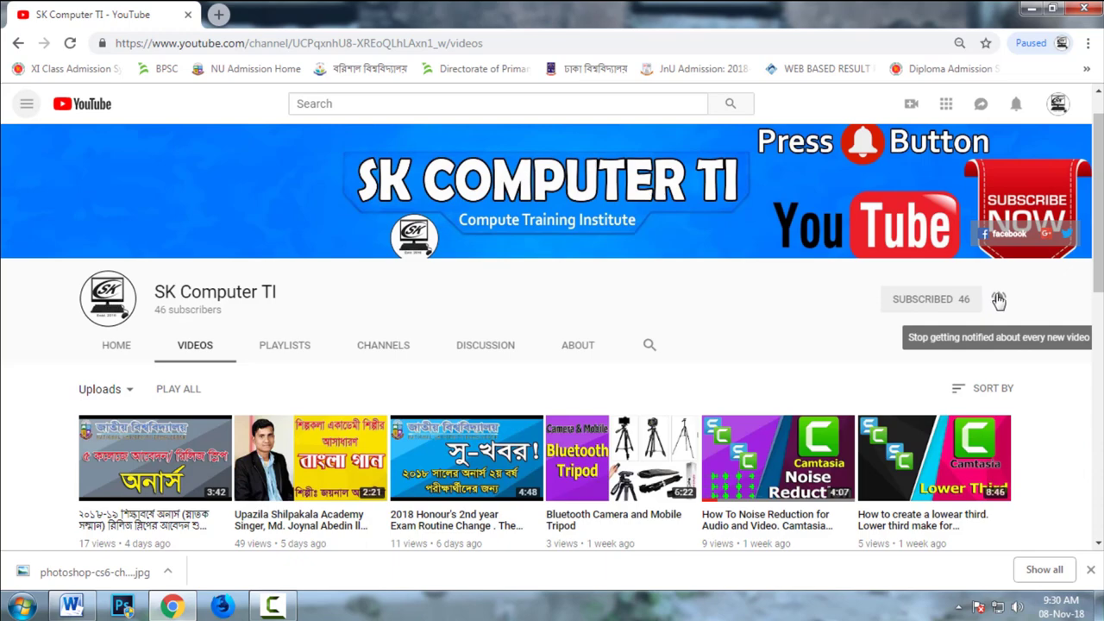
Switch from the YouTube channel's video list to the open blank document in Microsoft Word
scroll(998, 299, "down", 4)
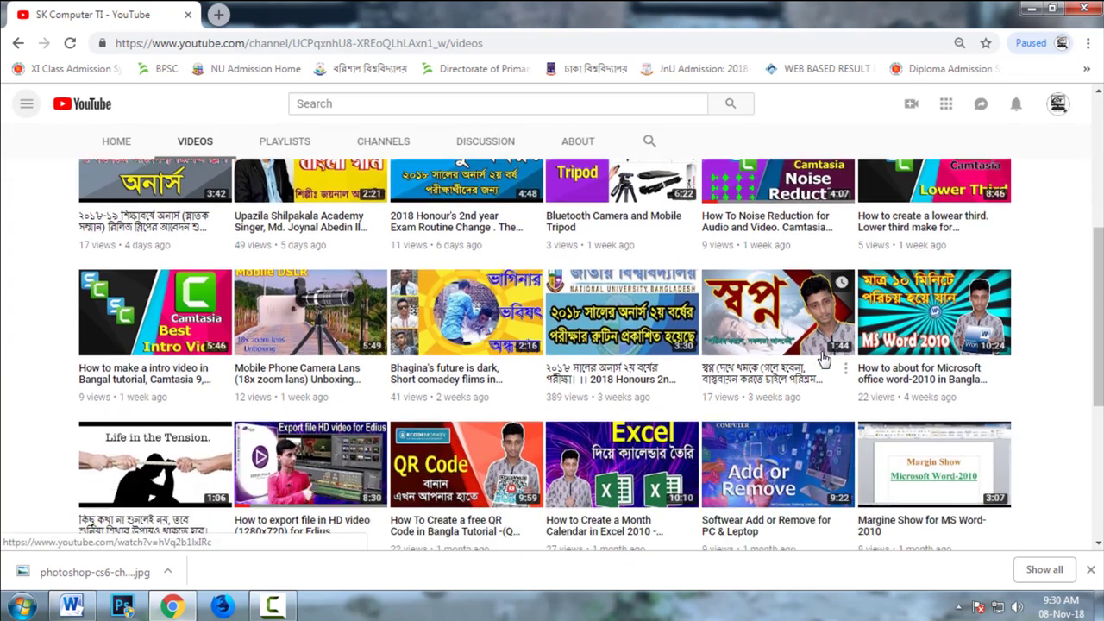
scroll(823, 360, "down", 1)
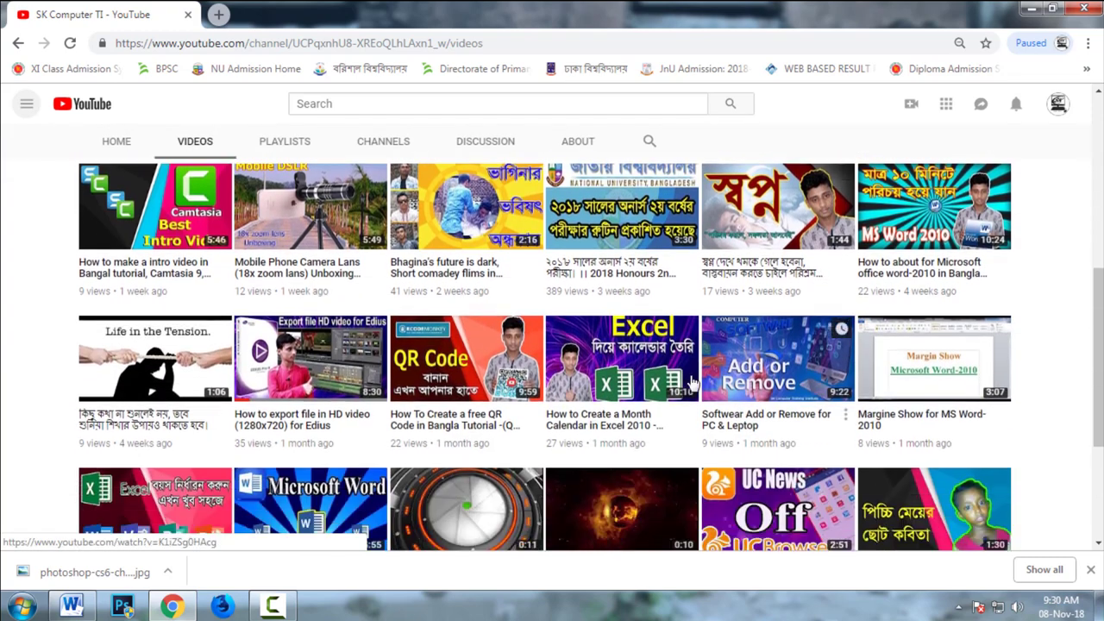
left_click(71, 607)
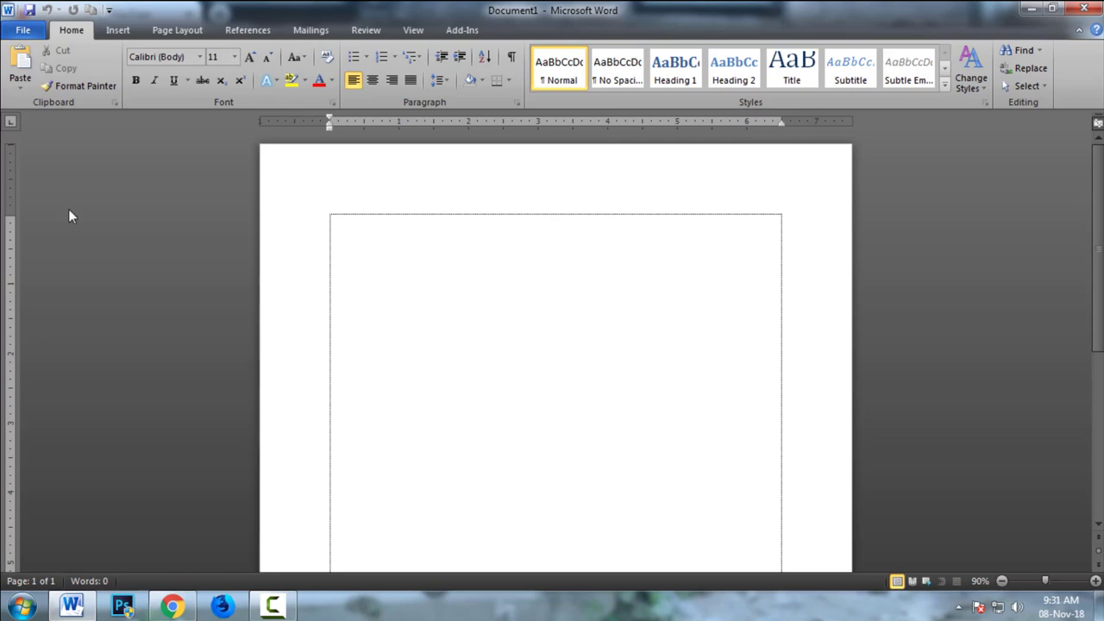
Create a new blank document and close it again
left_click(24, 37)
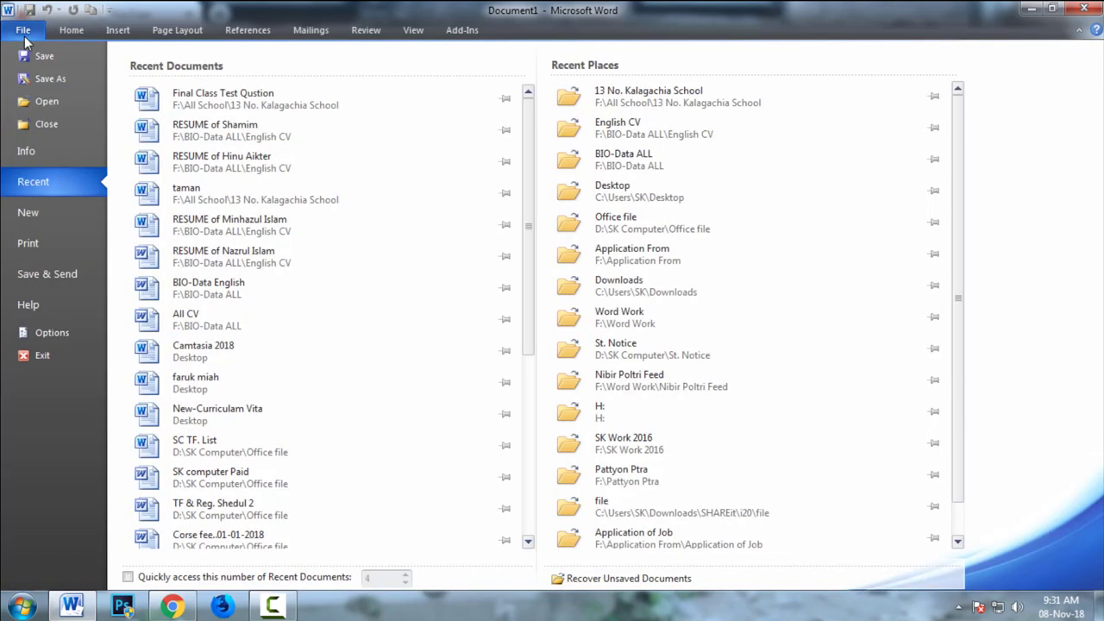
left_click(28, 215)
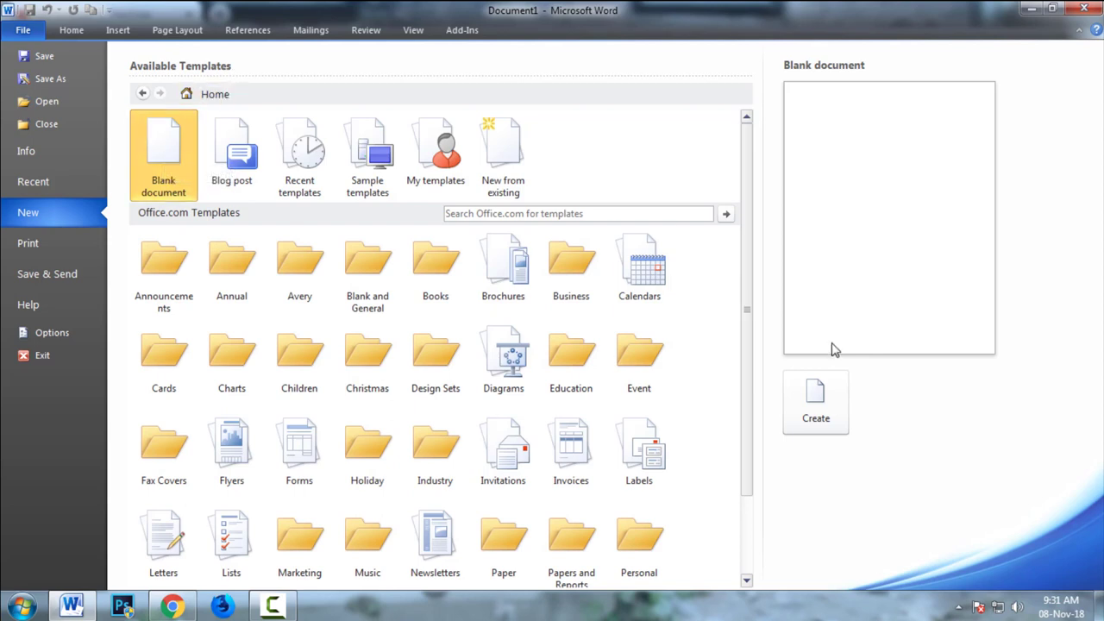
left_click(838, 411)
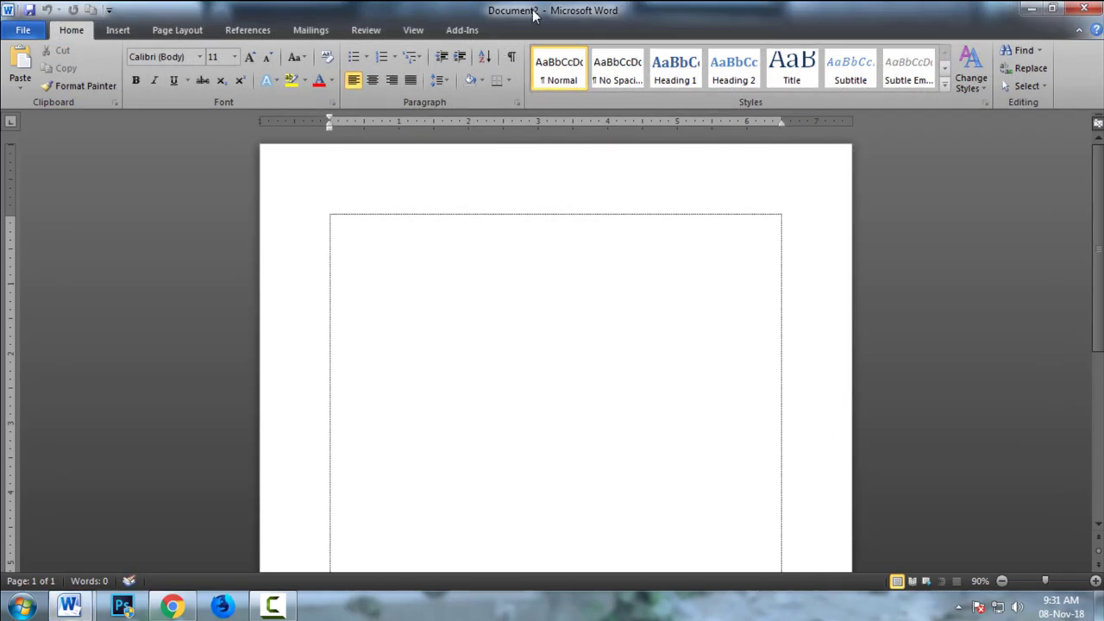
key("ctrl+w")
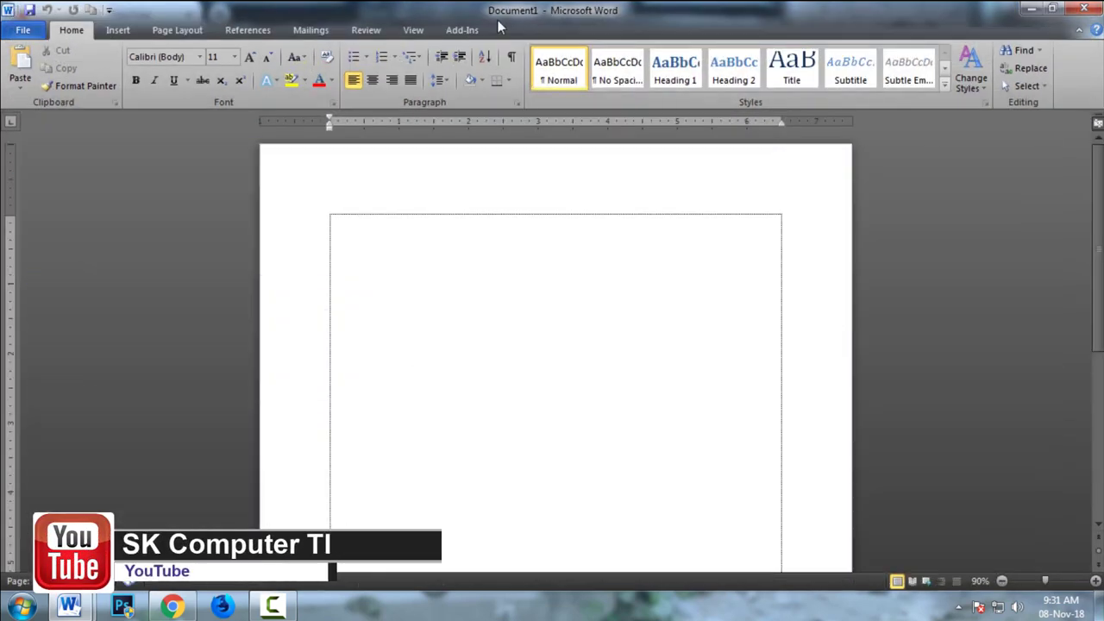
Create a new document from the Executive Report sample template
left_click(23, 32)
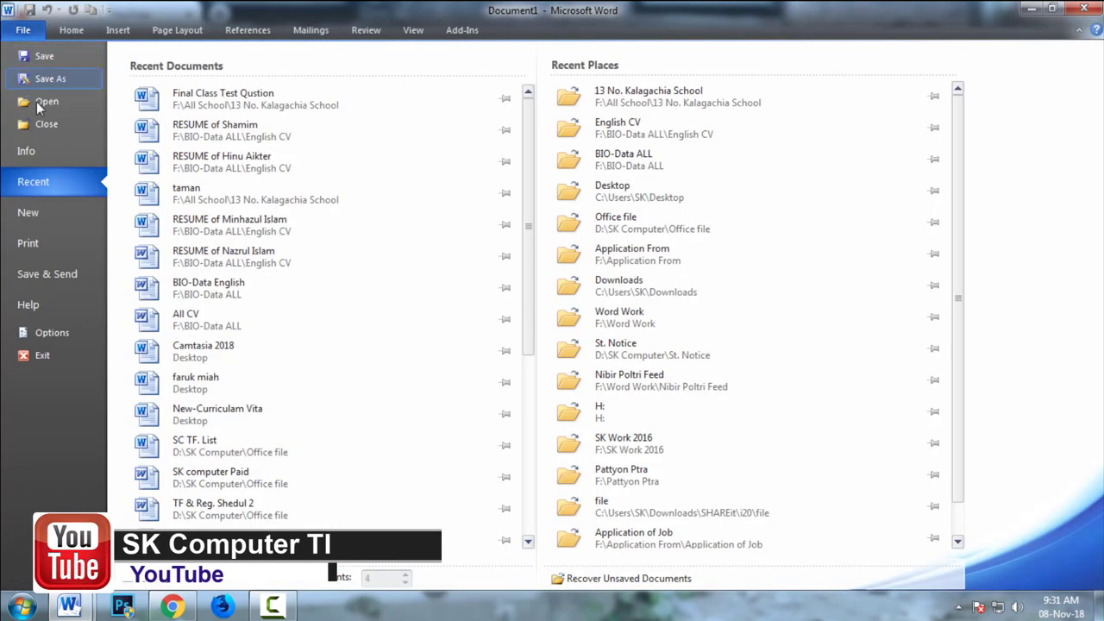
left_click(51, 207)
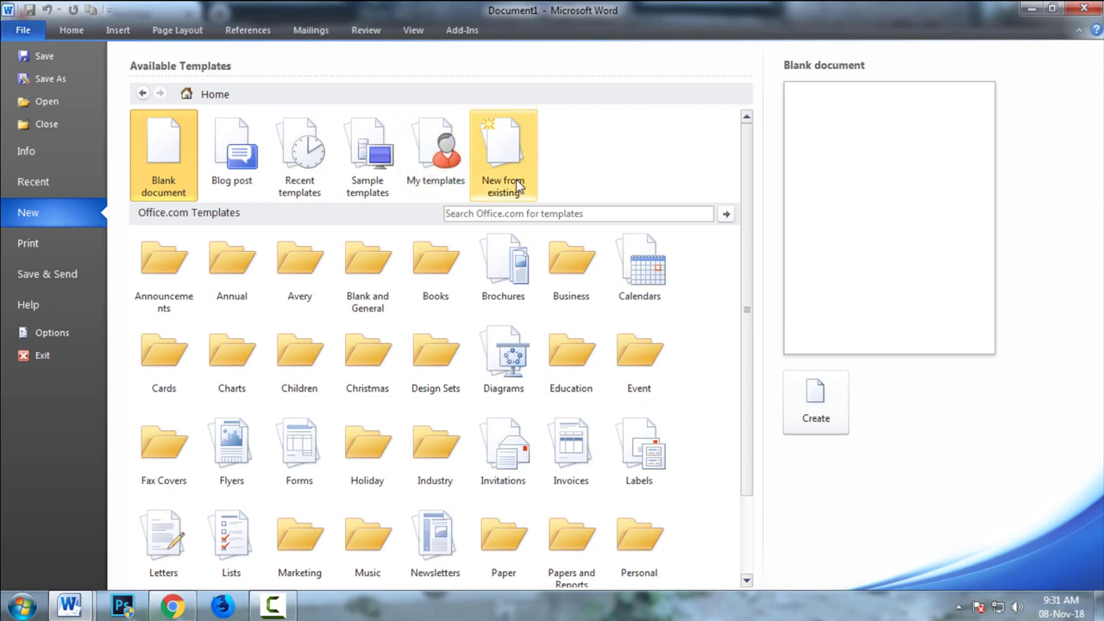
left_click_drag(747, 210, 763, 347)
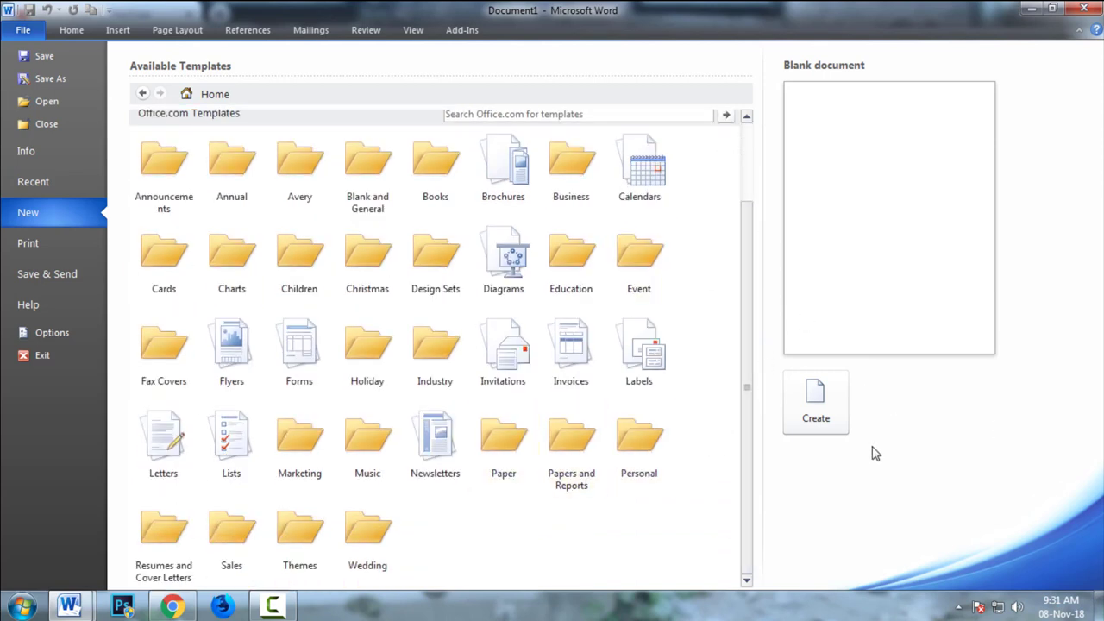
left_click_drag(745, 468, 745, 316)
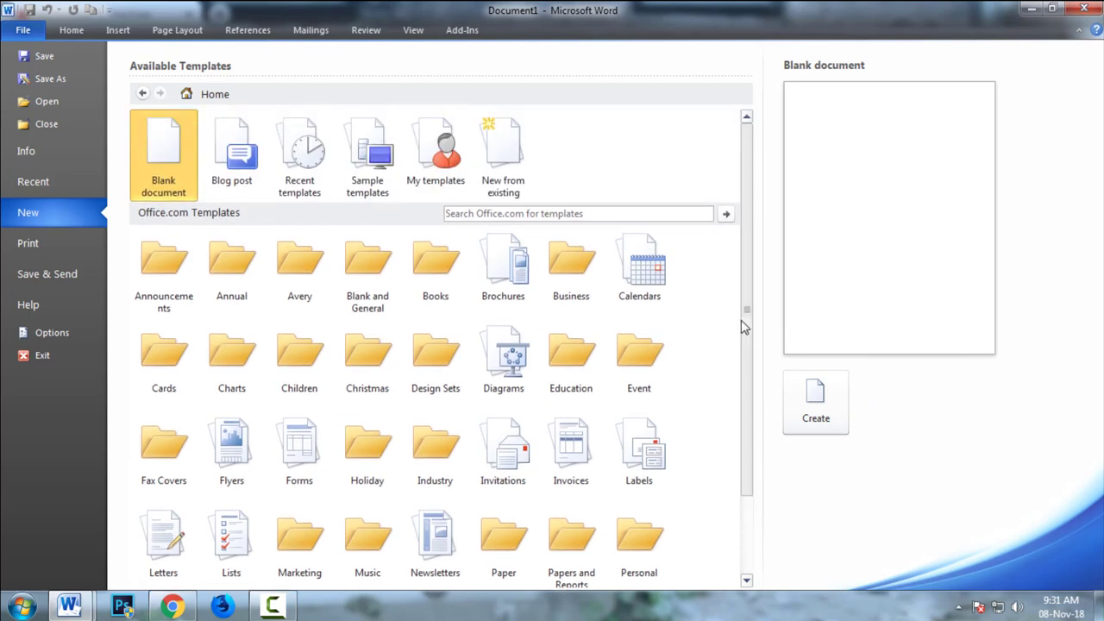
left_click(363, 160)
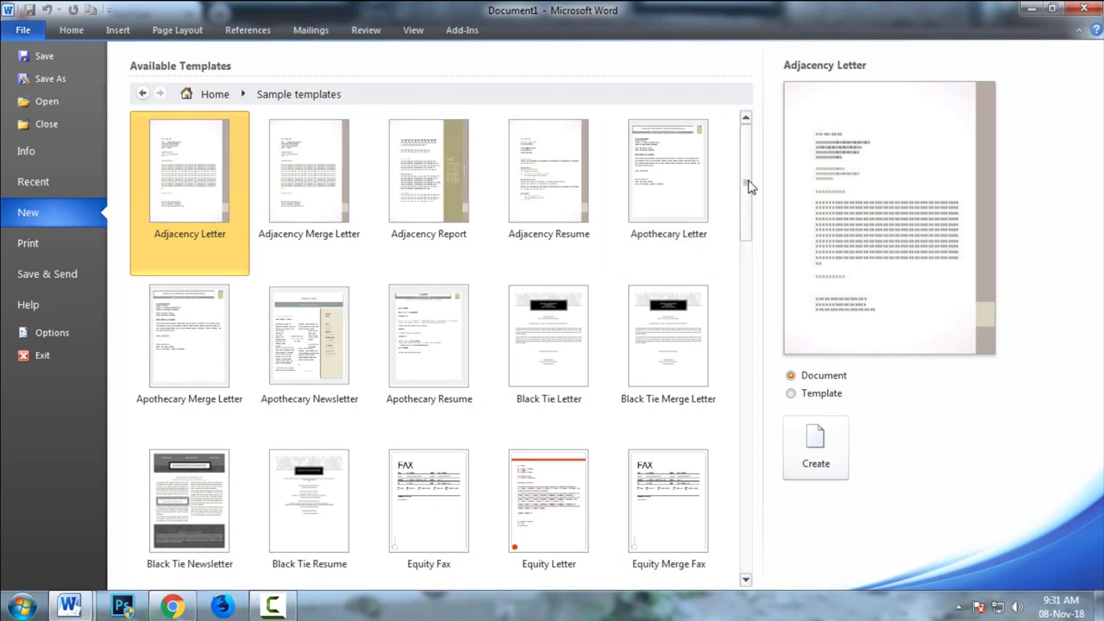
left_click_drag(749, 185, 432, 210)
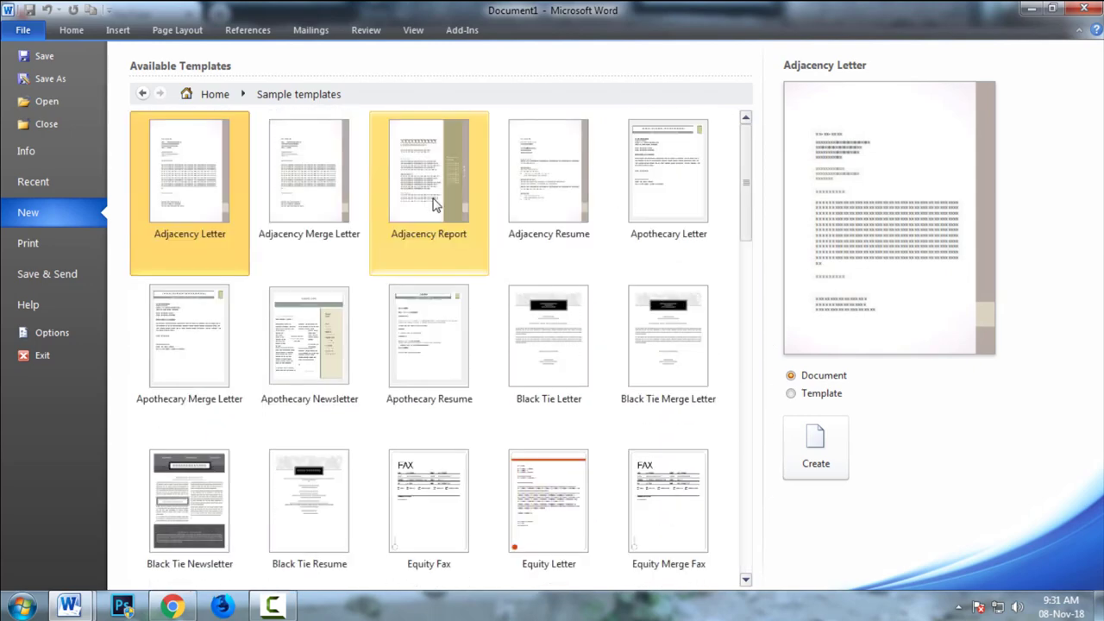
mouse_move(742, 207)
left_mouse_down()
mouse_move(751, 234)
mouse_move(753, 213)
left_mouse_up()
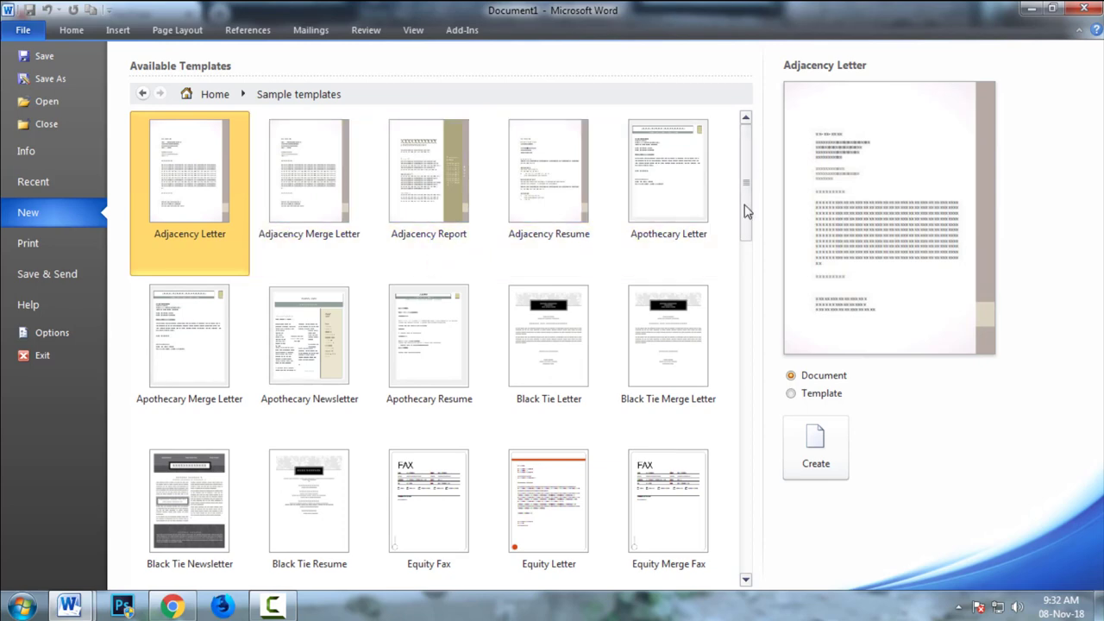
left_click_drag(747, 210, 748, 310)
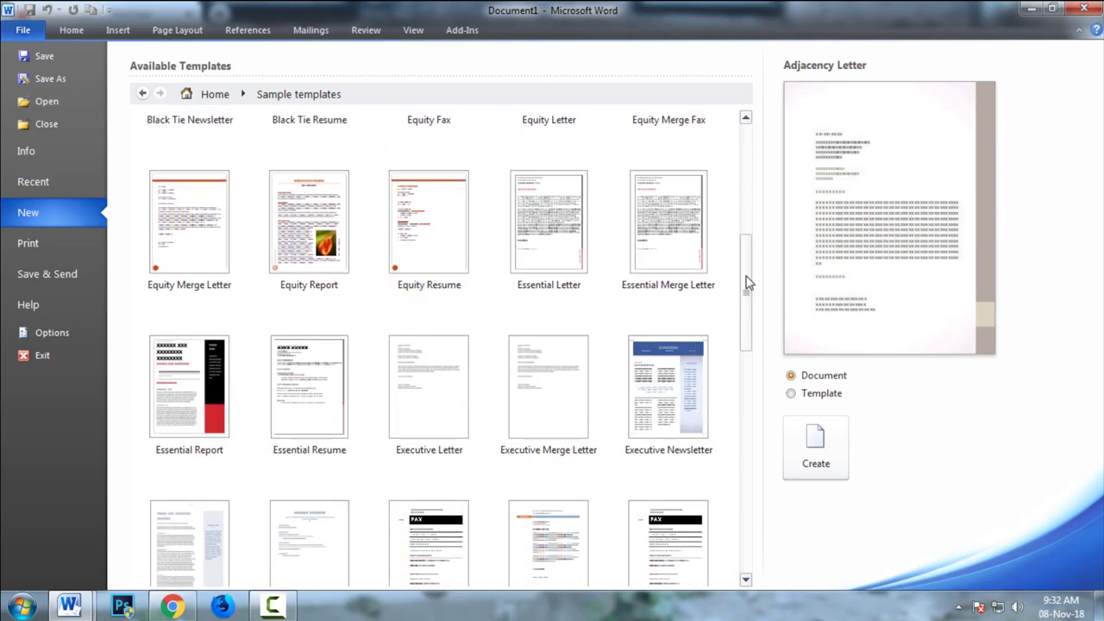
left_click_drag(747, 285, 739, 350)
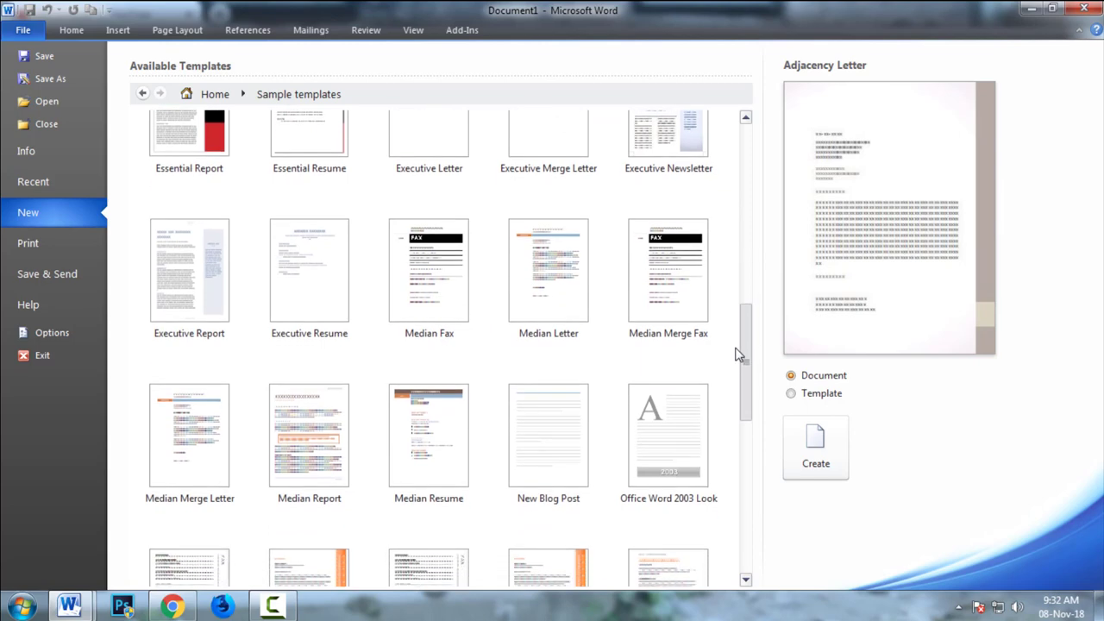
left_click(177, 335)
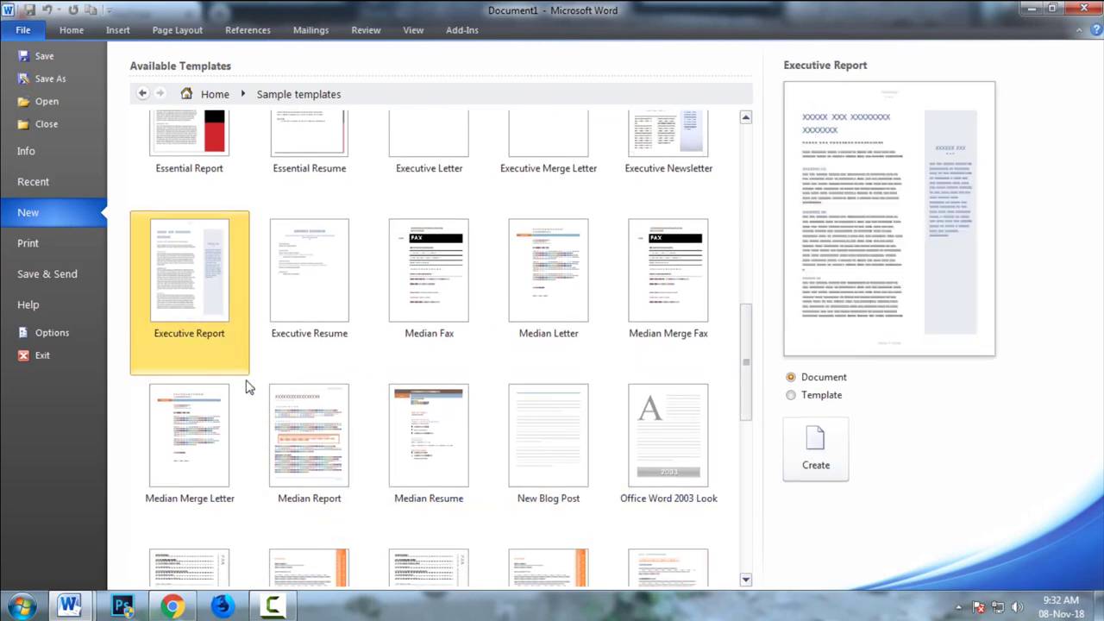
left_click(819, 436)
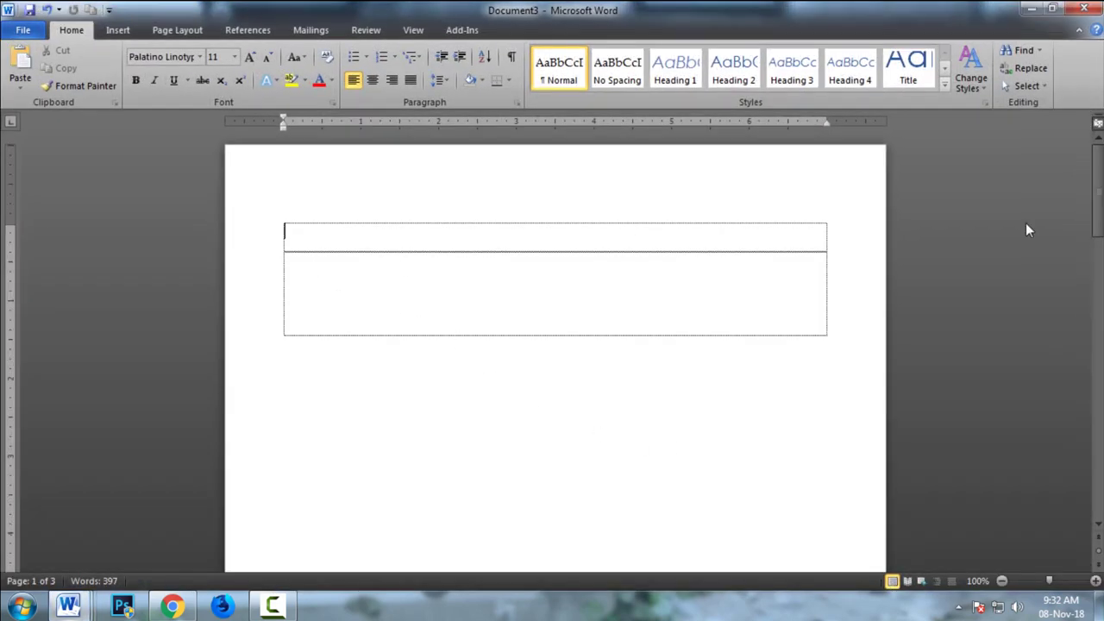
Look through the report's cover and second page, selecting the subtitle, abstract, body and title placeholders
left_click_drag(1096, 212, 1100, 250)
left_click(548, 410)
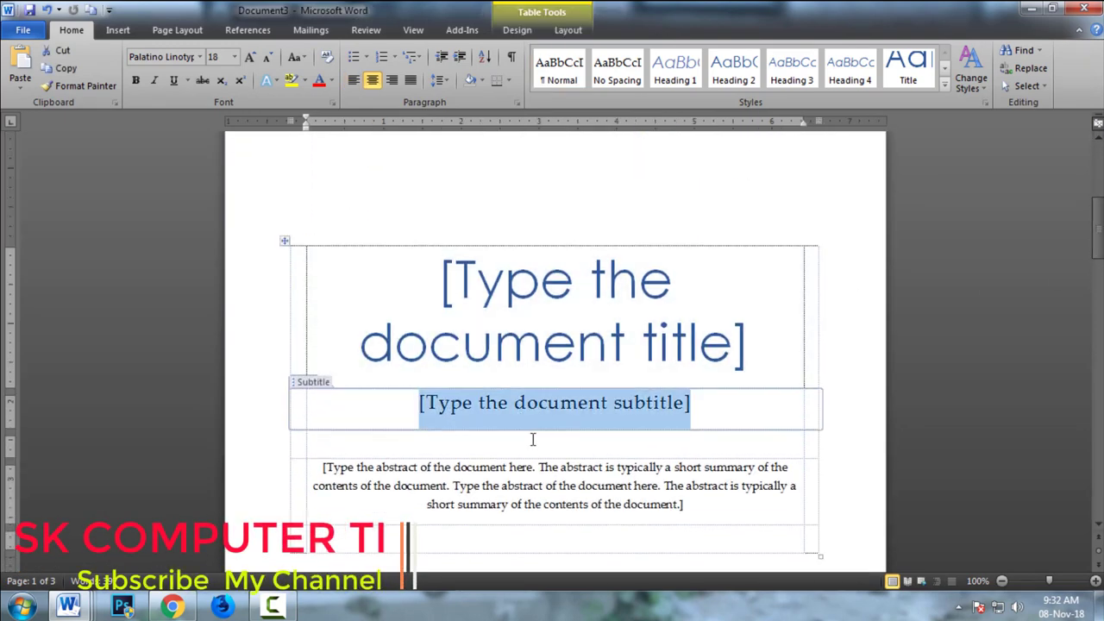
left_click(462, 484)
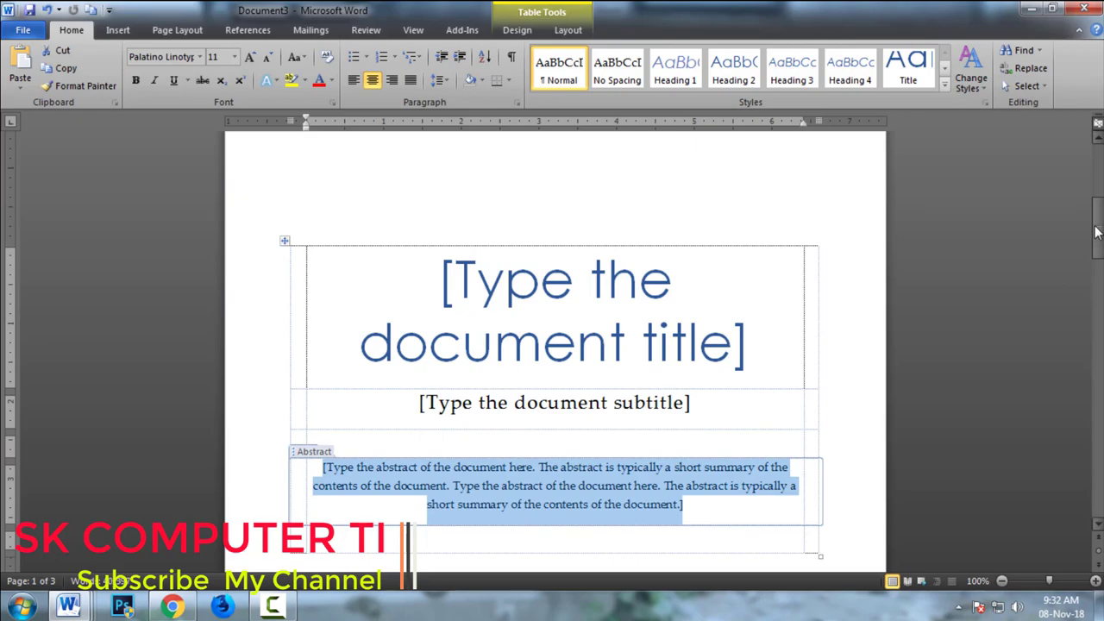
left_click_drag(1095, 232, 1096, 303)
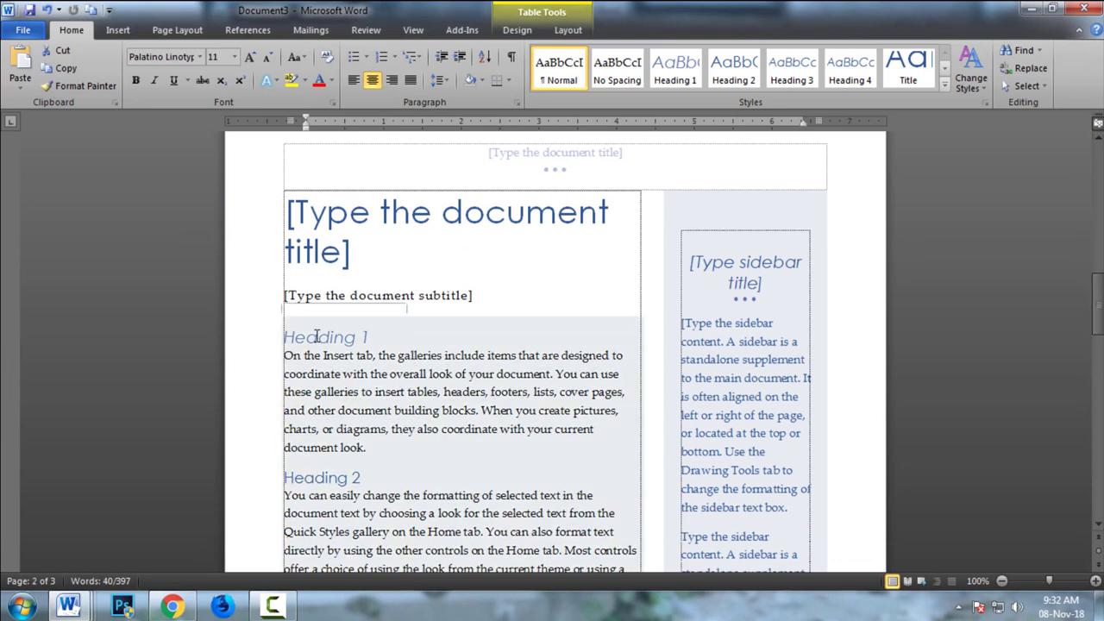
left_click(316, 337)
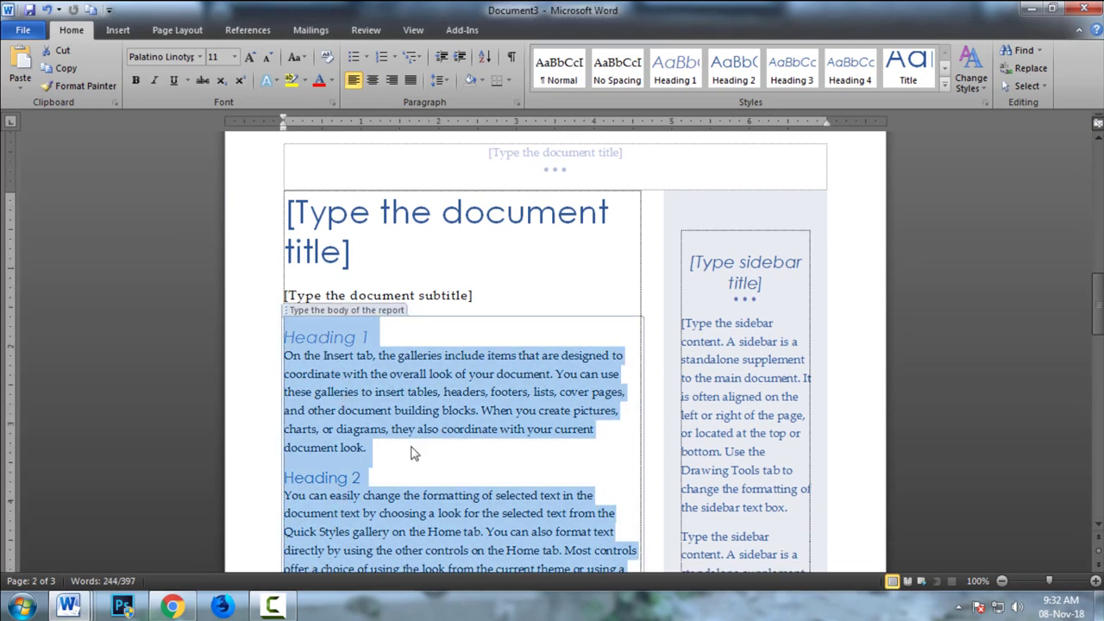
left_click(331, 259)
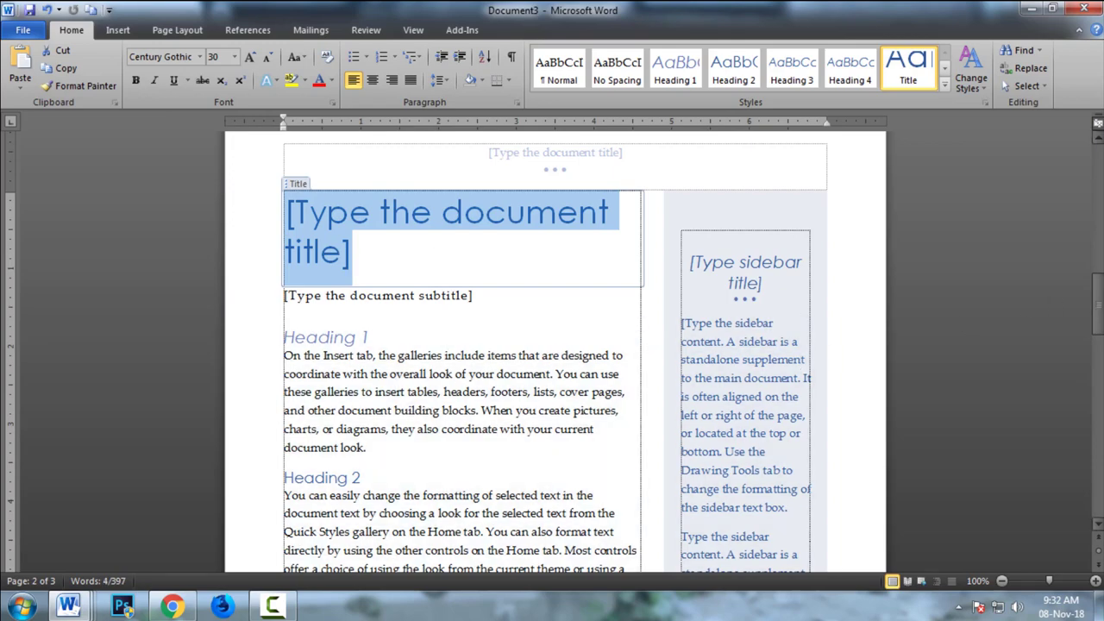
left_click_drag(1098, 304, 1097, 199)
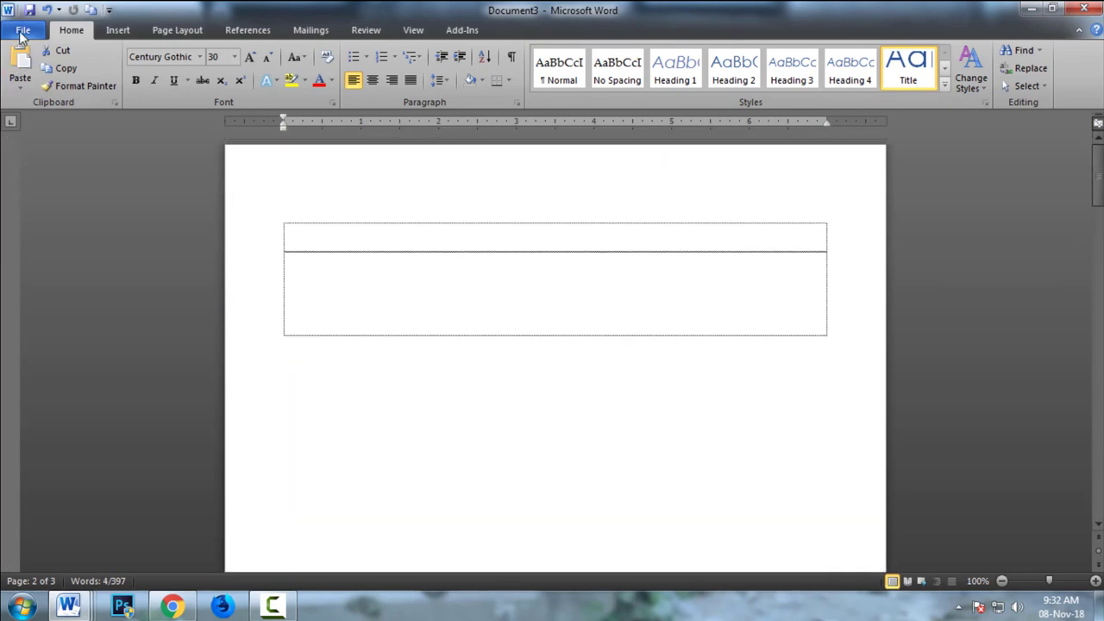
Browse the sample templates for a new document and return to the overview of template categories
left_click(23, 30)
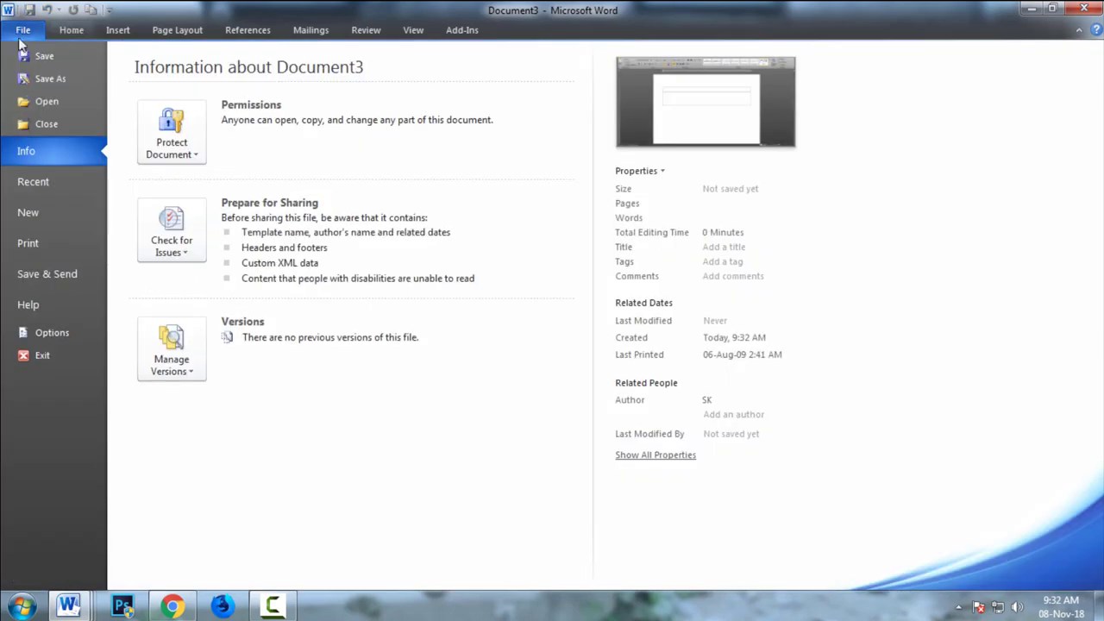
left_click(28, 213)
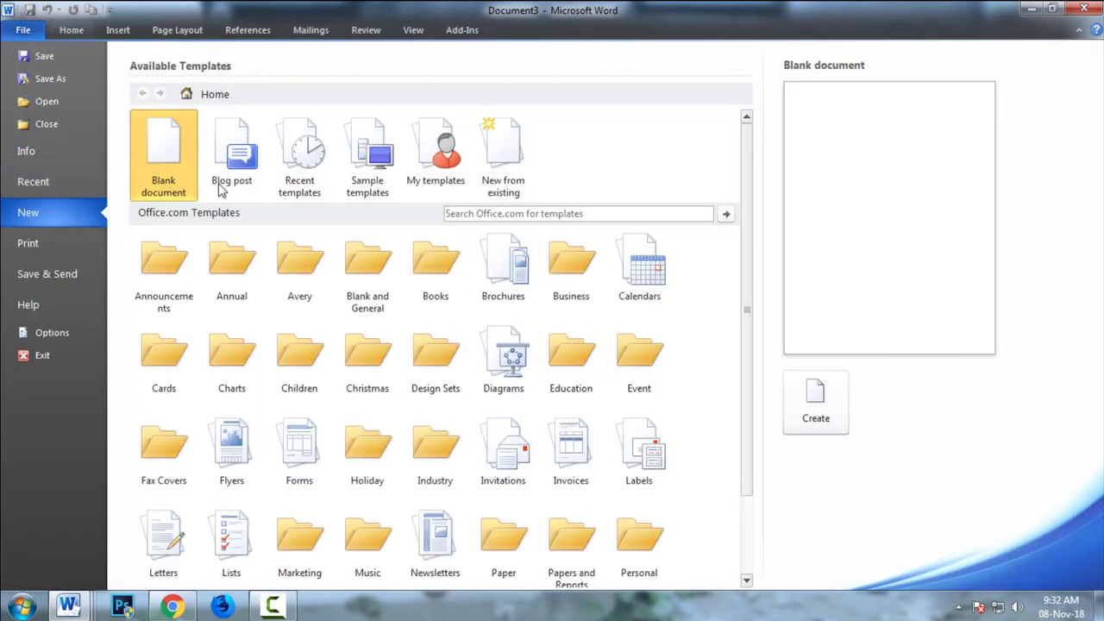
left_click(367, 183)
left_click_drag(751, 190, 596, 267)
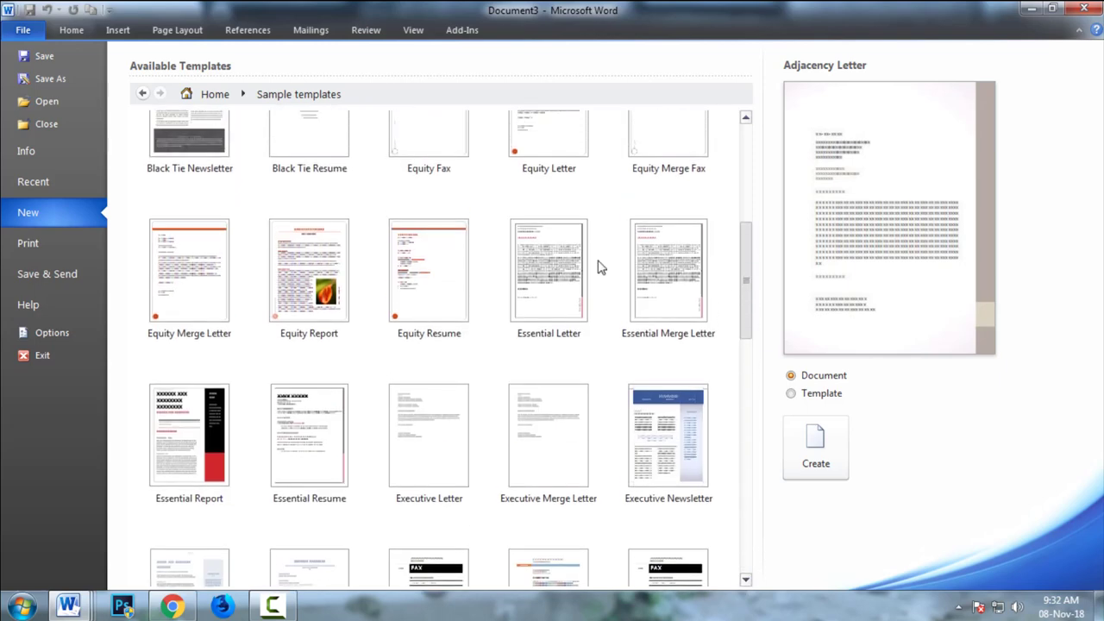
left_click(143, 93)
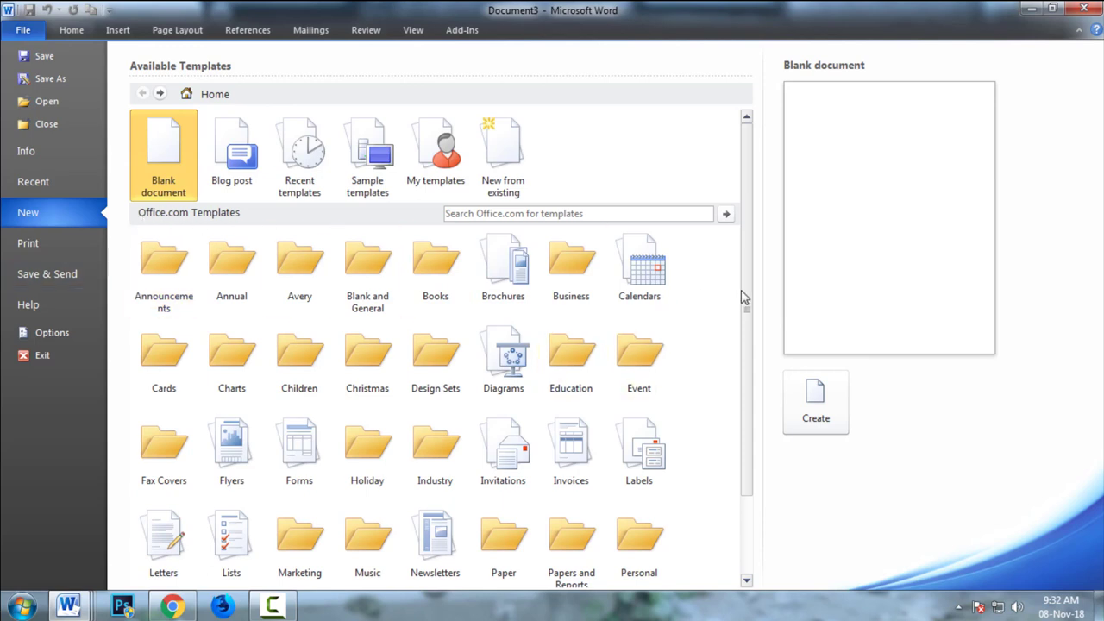
left_click_drag(748, 269, 751, 235)
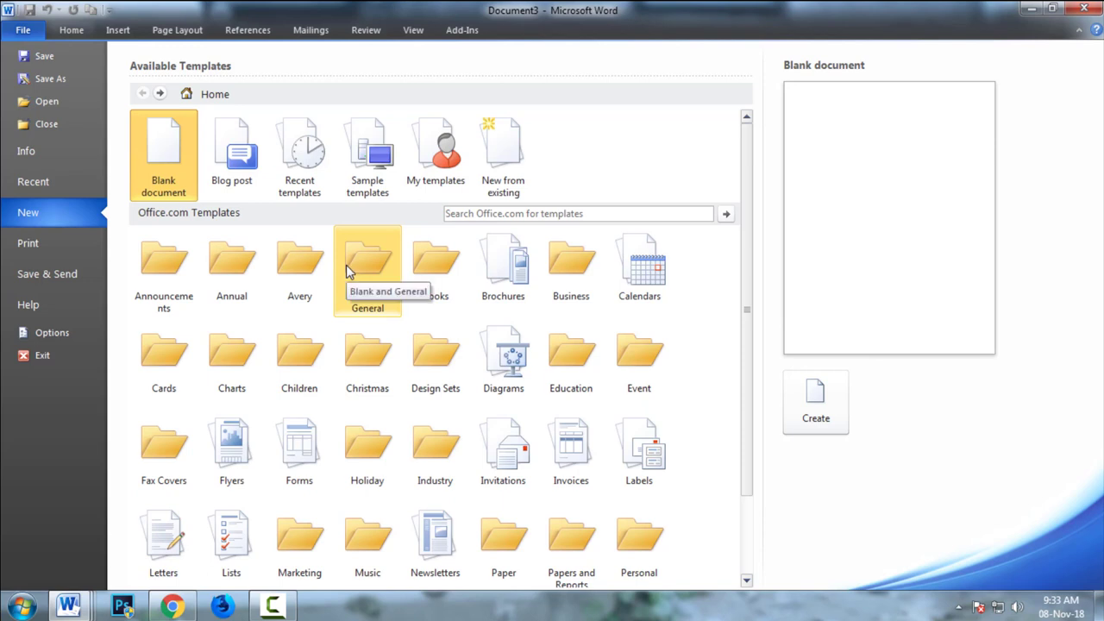
Download the Flyer (Arc design) template from the Business category of the Office.com templates and view the flyer
left_click(576, 272)
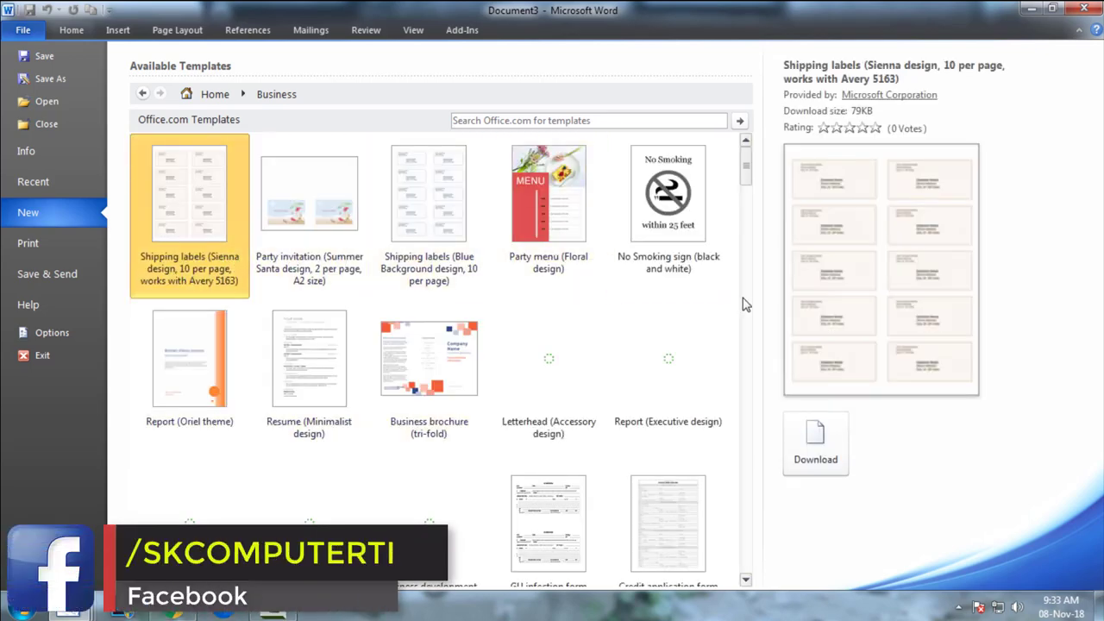
left_click_drag(749, 175, 746, 283)
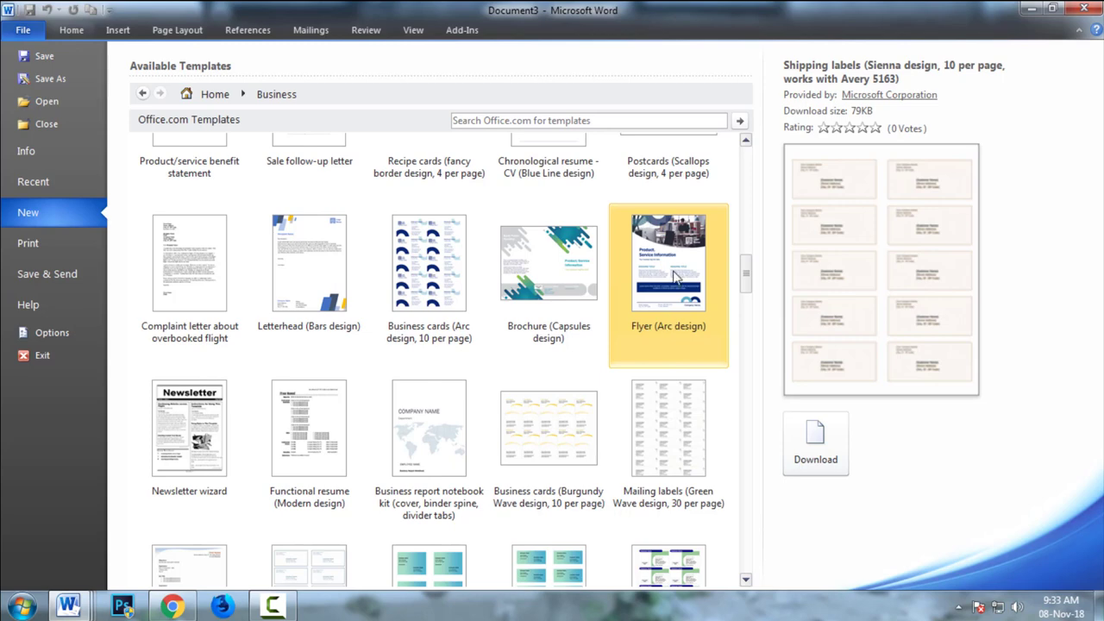
left_click(676, 274)
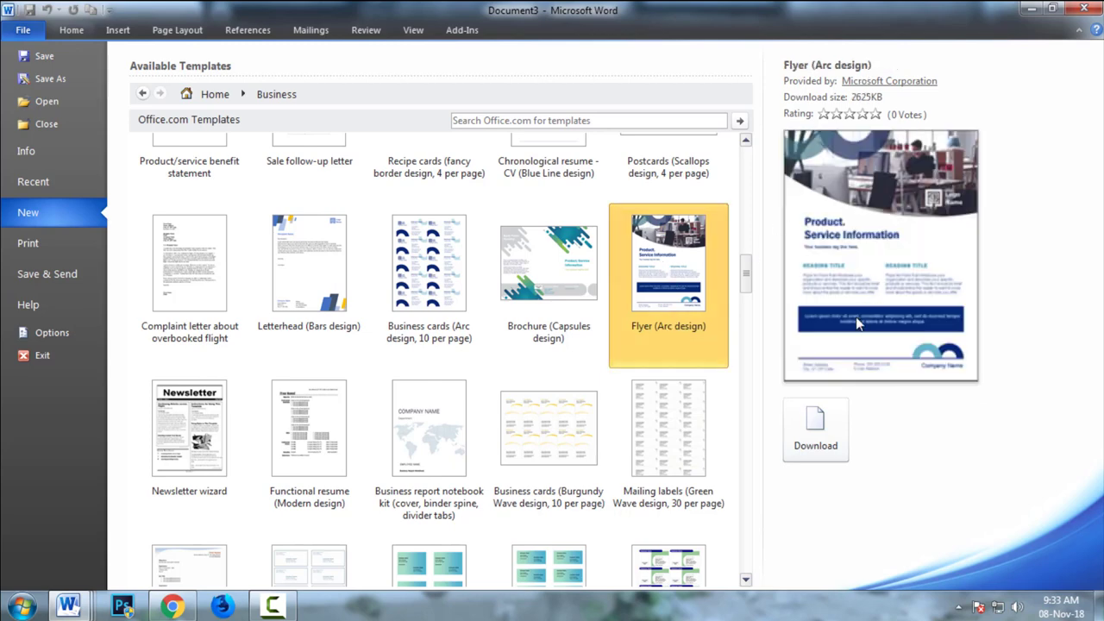
left_click(816, 437)
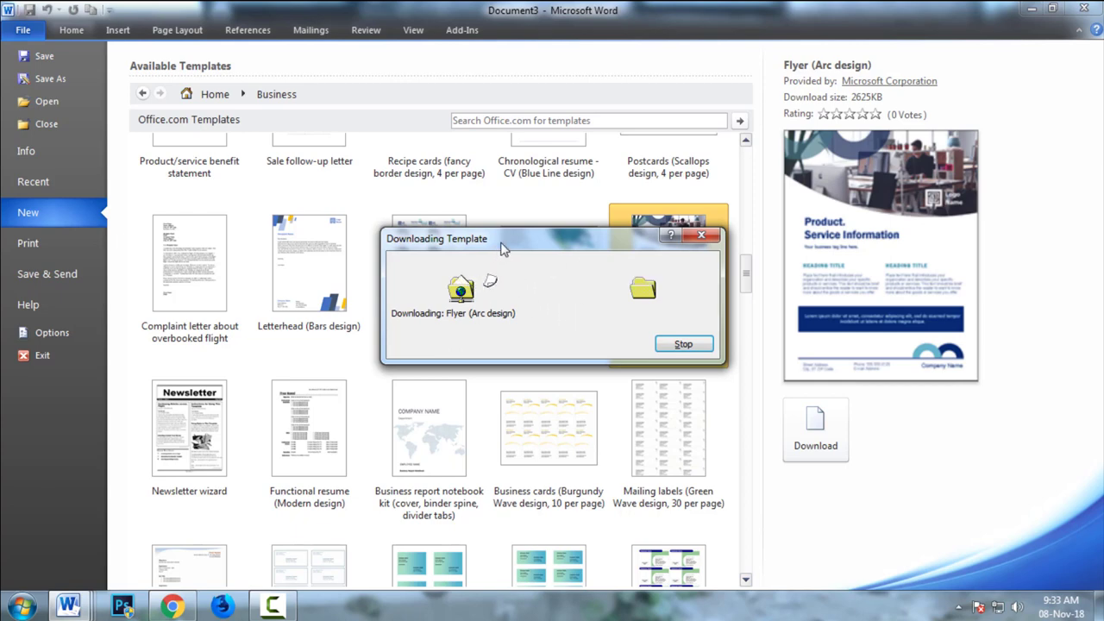
left_click_drag(498, 252, 419, 246)
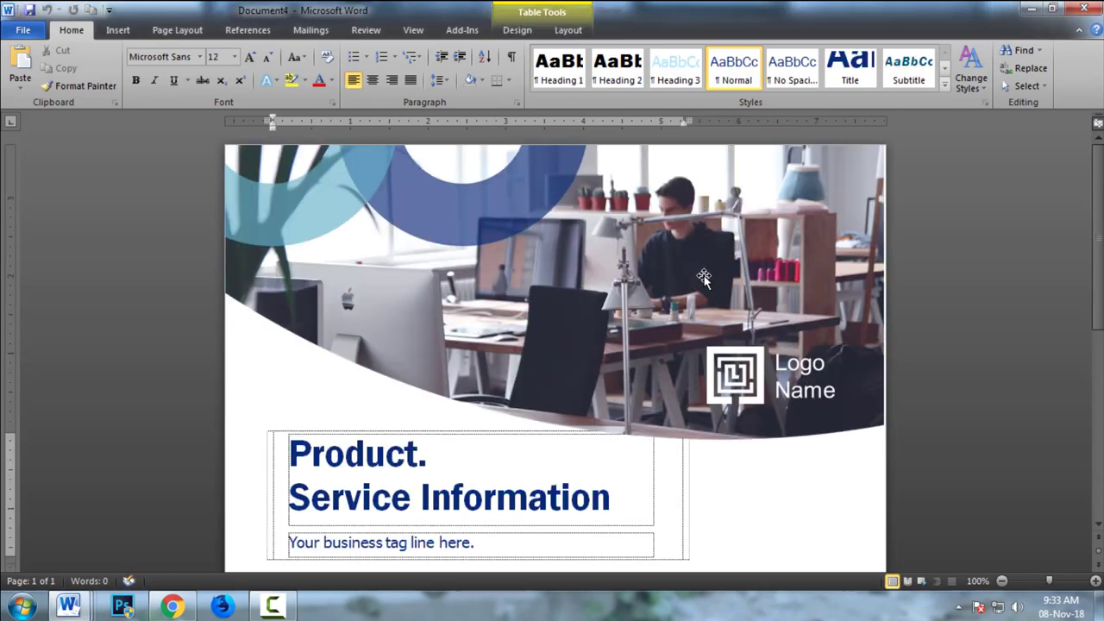
scroll(1016, 305, "down", 5)
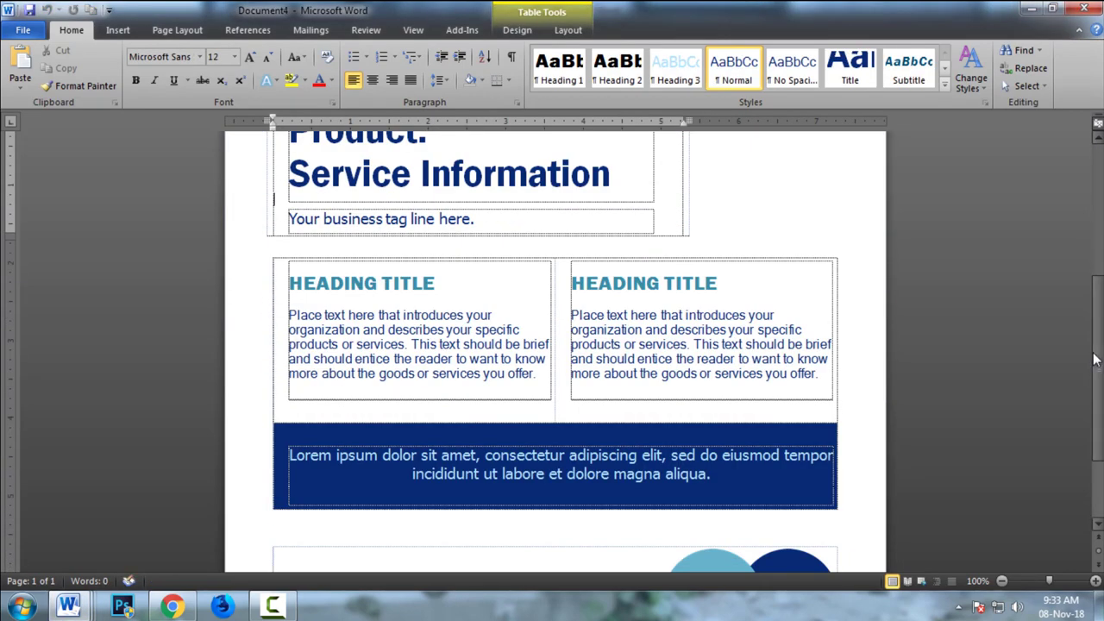
Try out other positions for the office photo at the head of the flyer
scroll(1100, 485, "down", 2)
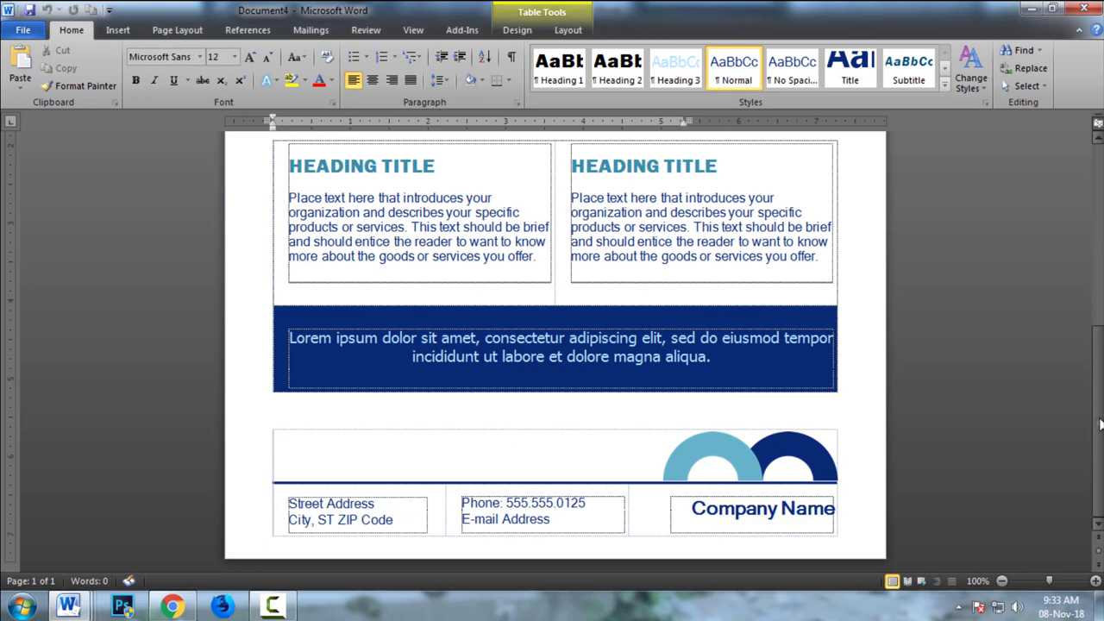
scroll(1100, 422, "up", 7)
left_click(665, 333)
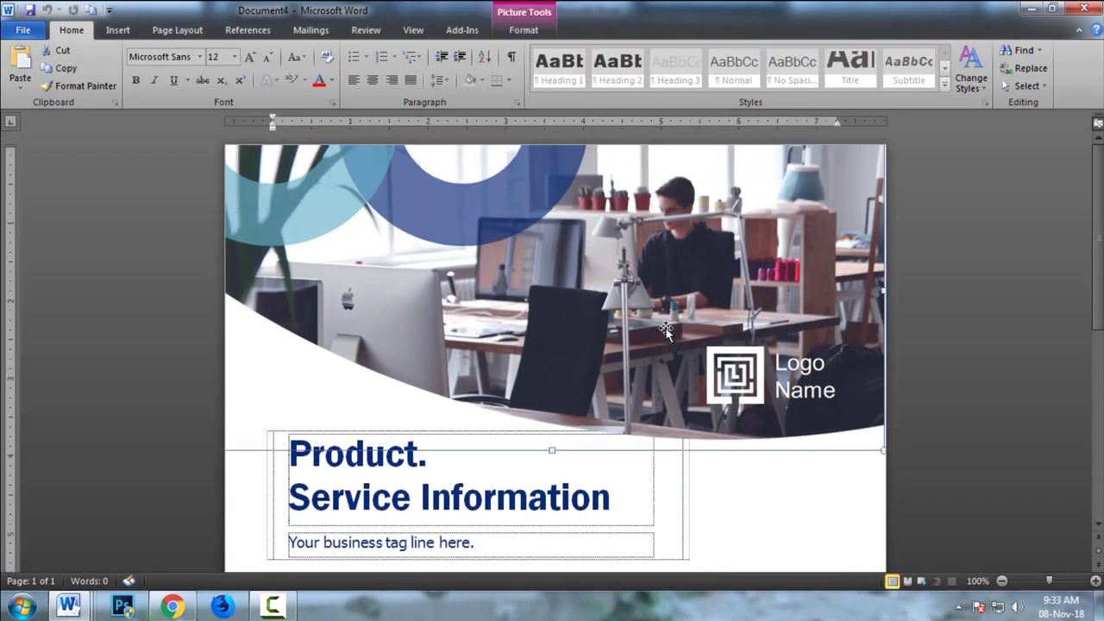
left_click_drag(666, 333, 619, 406)
key("ctrl+z")
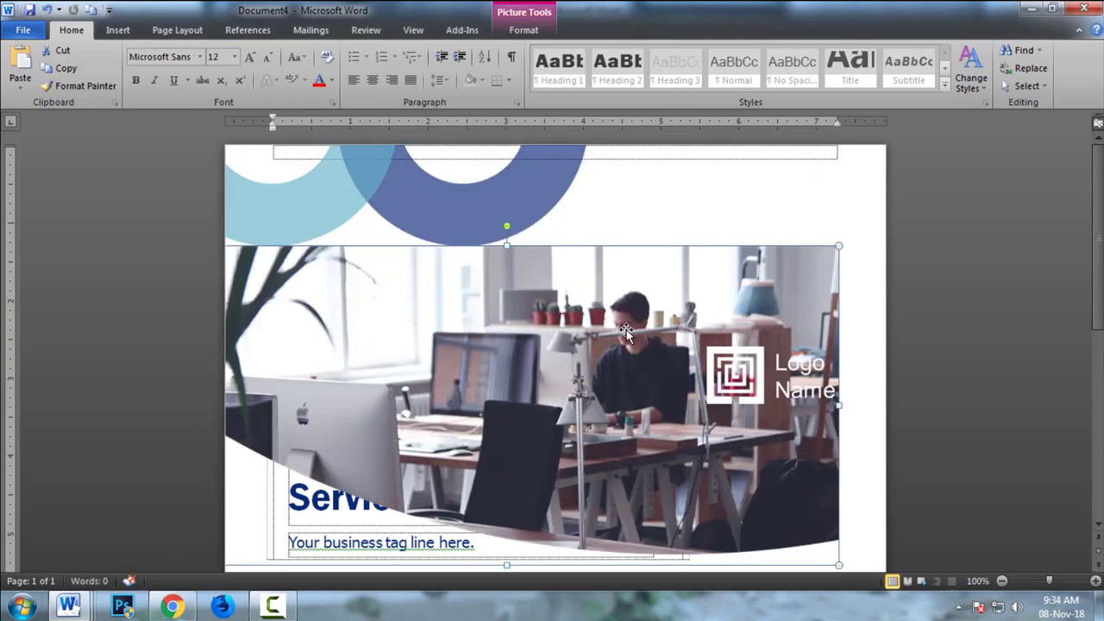
key("ctrl+y")
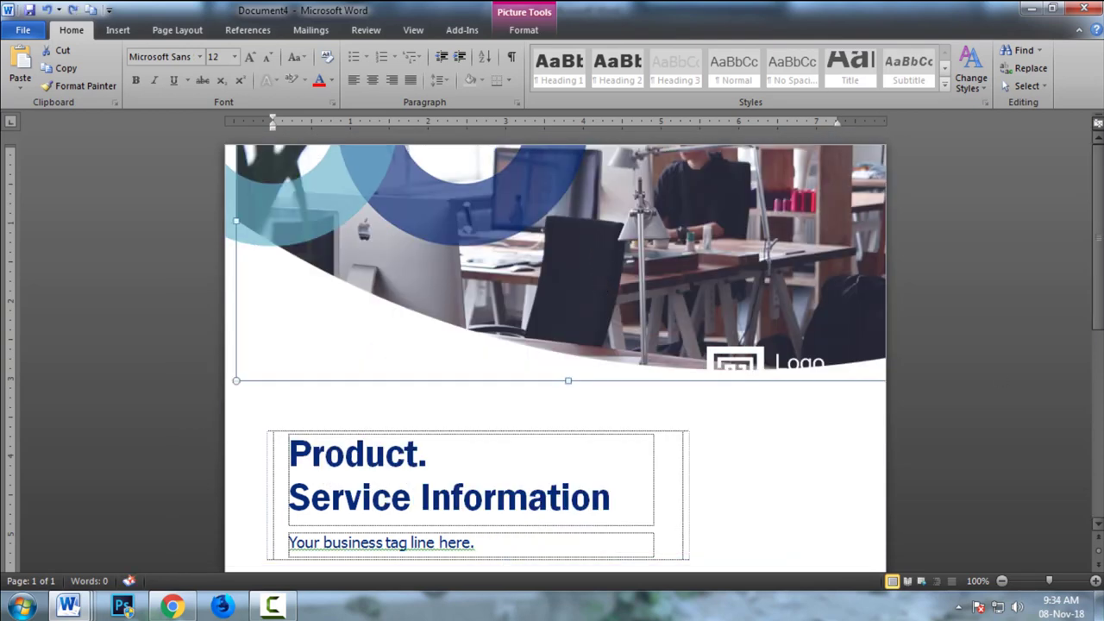
Move the logo slightly higher on the flyer and reposition the office photo so it fills the header above the title
left_click(728, 365)
left_click_drag(728, 365, 794, 338)
double_click(788, 326)
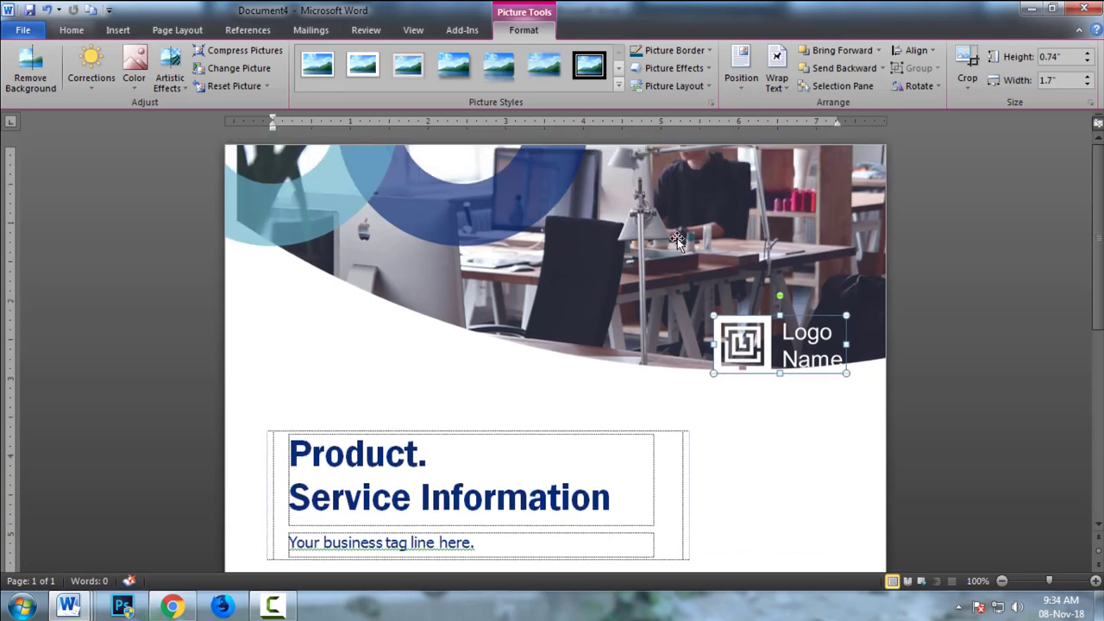
mouse_move(678, 274)
left_mouse_down()
mouse_move(671, 255)
mouse_move(666, 284)
left_mouse_up()
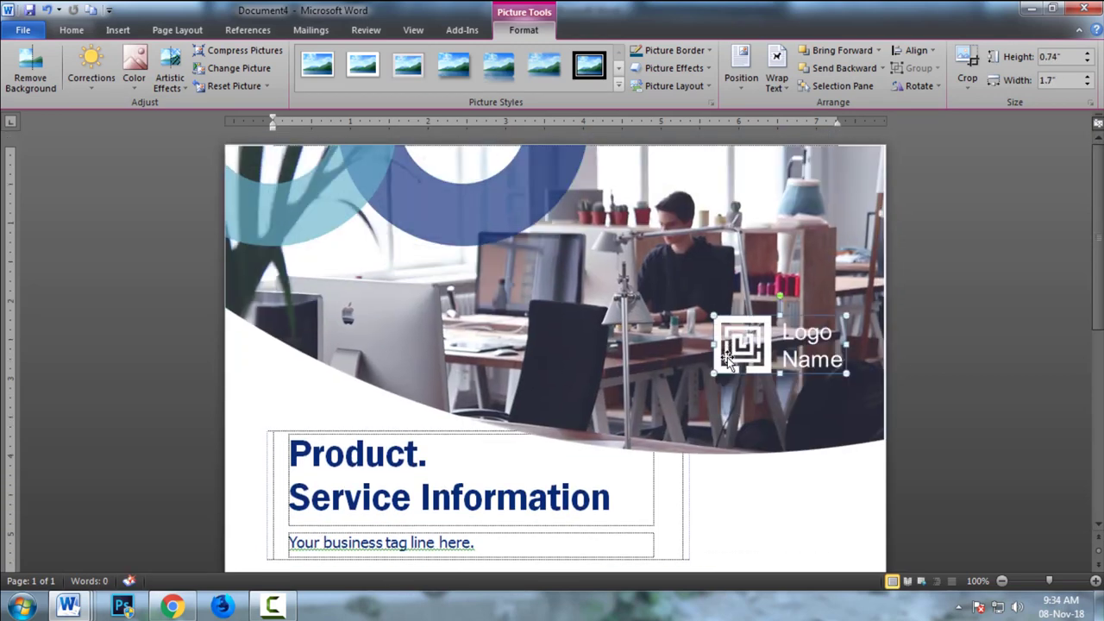
left_click_drag(554, 465, 552, 435)
Look through the flyer's text placeholders, selecting the product title, the business tag line and both heading boxes
left_click_drag(1101, 310, 1101, 336)
left_click(530, 414)
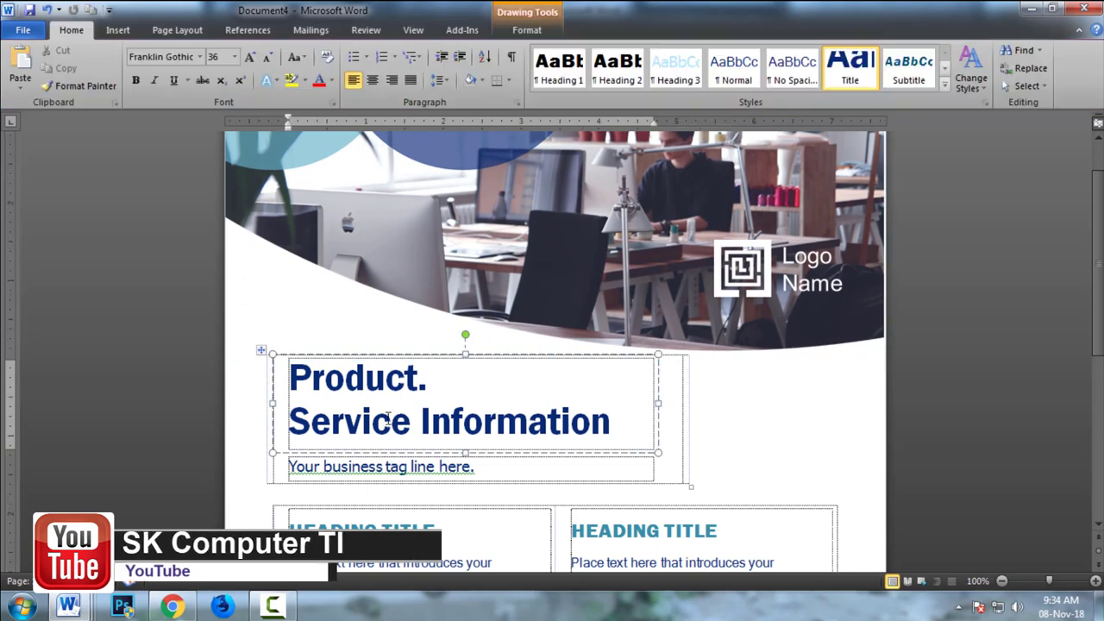
left_click_drag(633, 429, 249, 389)
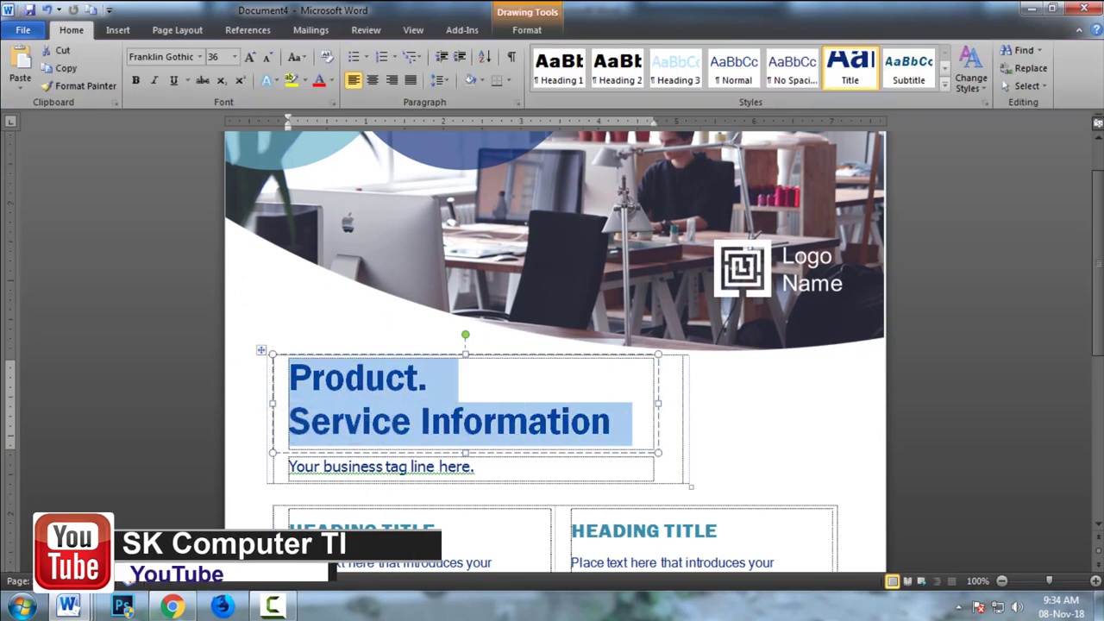
left_click_drag(1102, 340, 1102, 378)
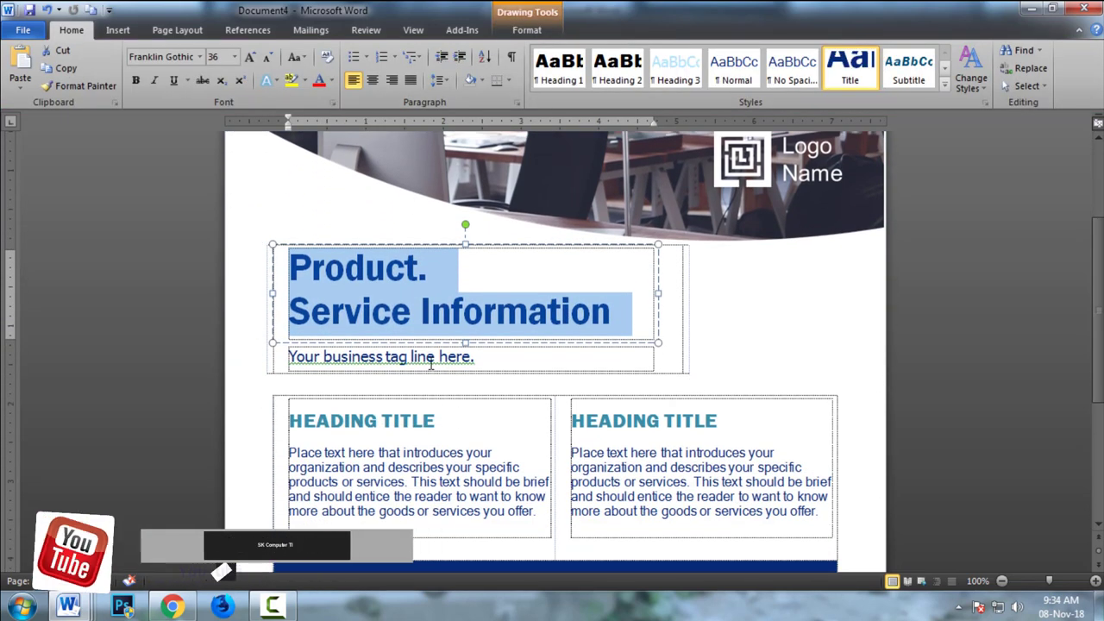
left_click(457, 354)
left_click(384, 420)
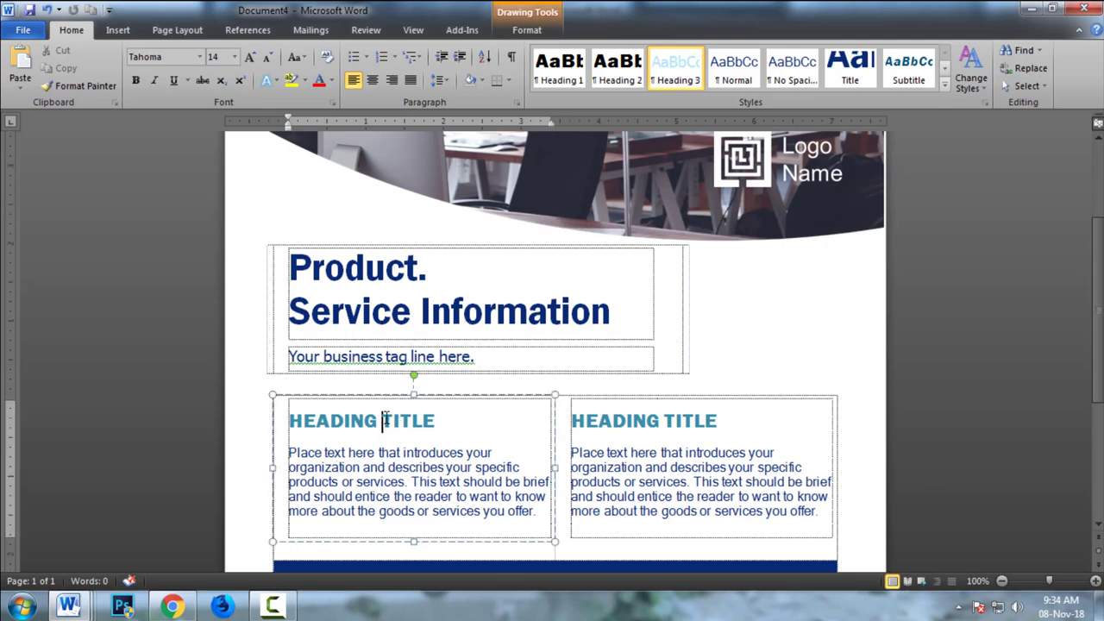
left_click(604, 420)
Examine the flyer's lower half, selecting the Lorem ipsum banner text, the arc graphic and the address, contact and company name boxes
scroll(1091, 368, "down", 5)
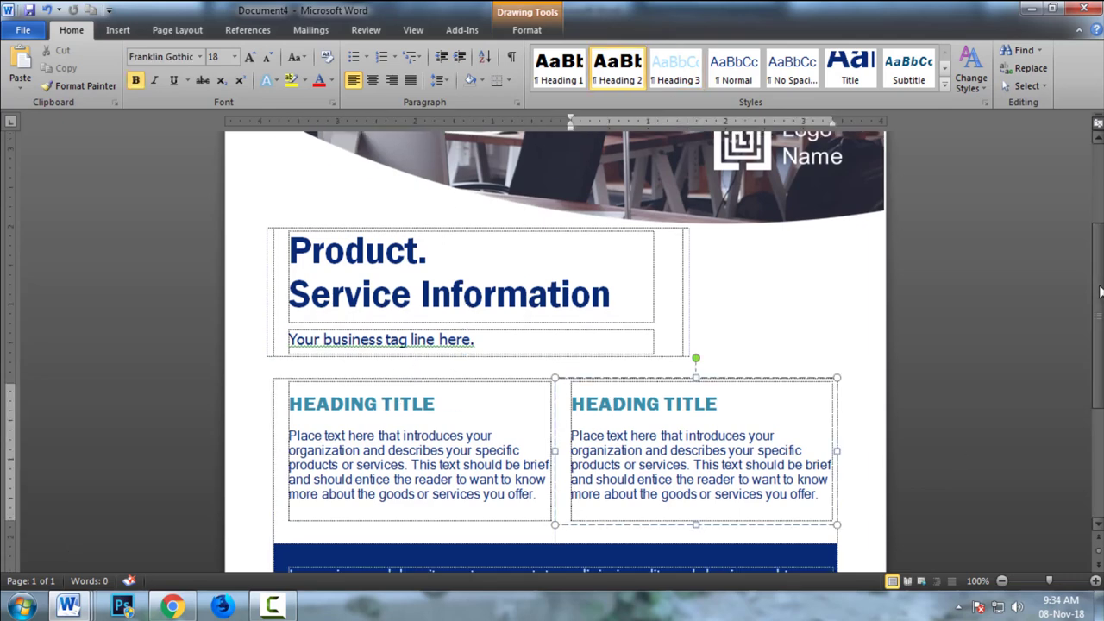
left_click(293, 423)
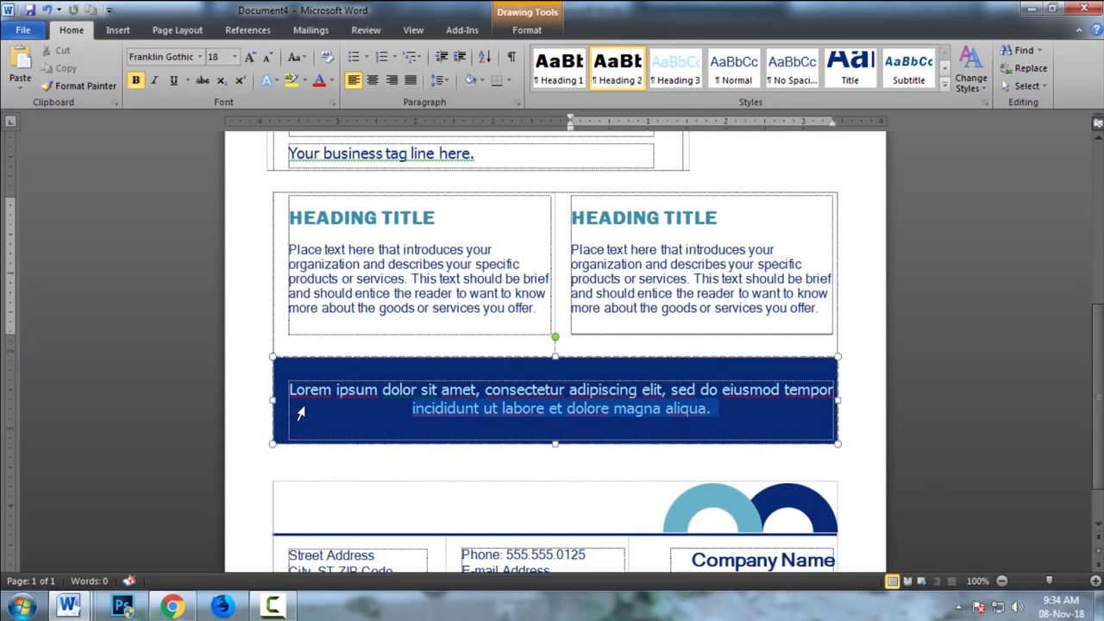
left_click_drag(289, 390, 751, 421)
left_click(750, 421)
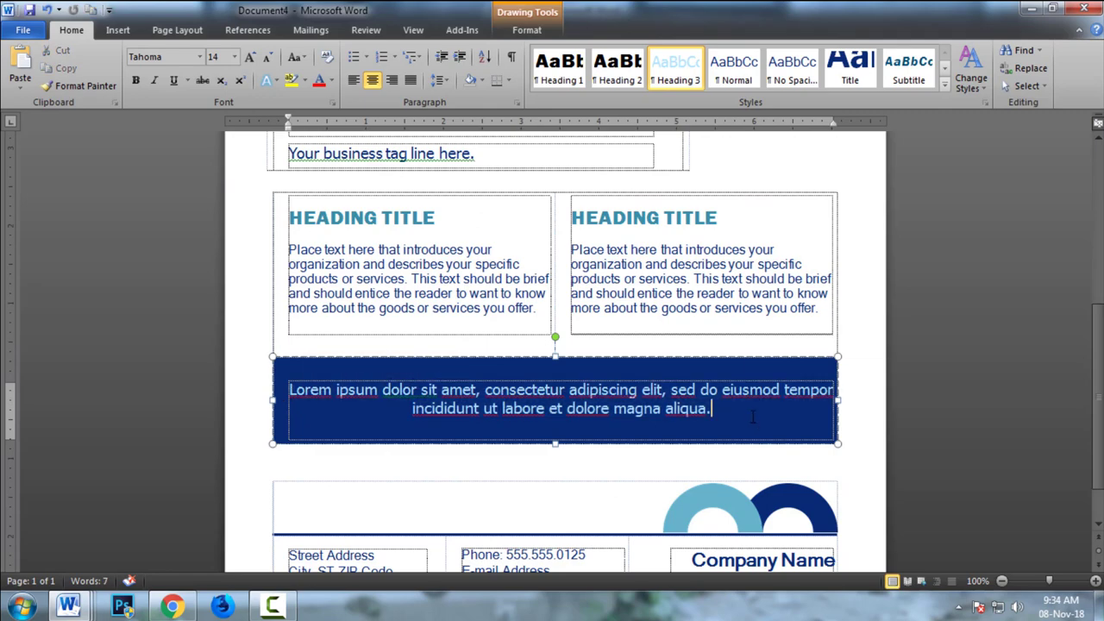
scroll(759, 421, "down", 1)
left_click(715, 458)
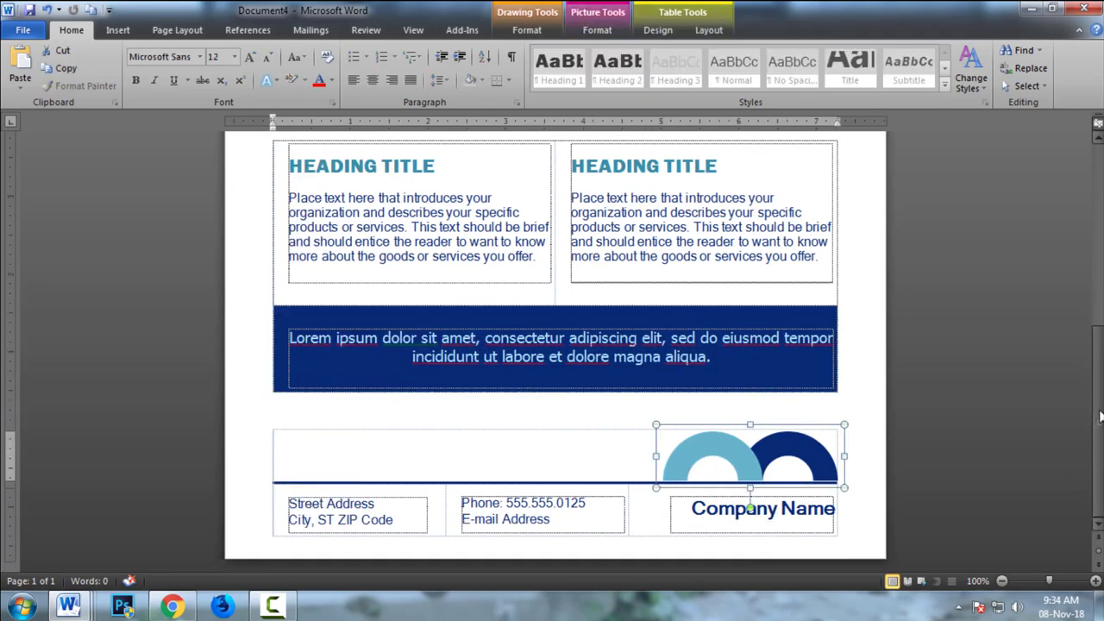
scroll(787, 444, "up", 2)
scroll(389, 539, "down", 1)
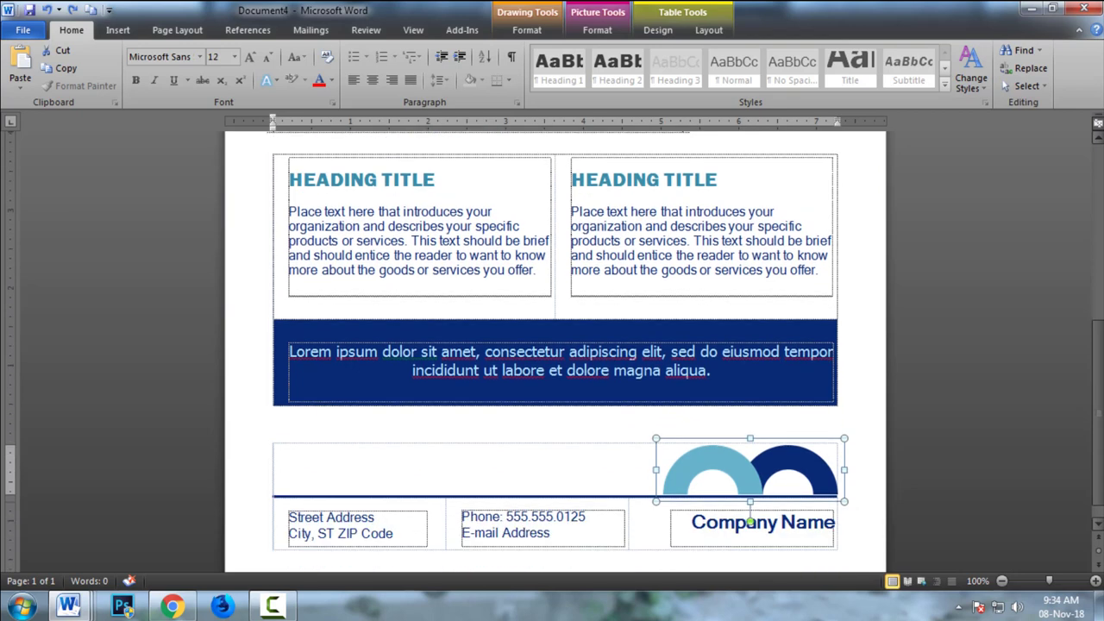
left_click(389, 539)
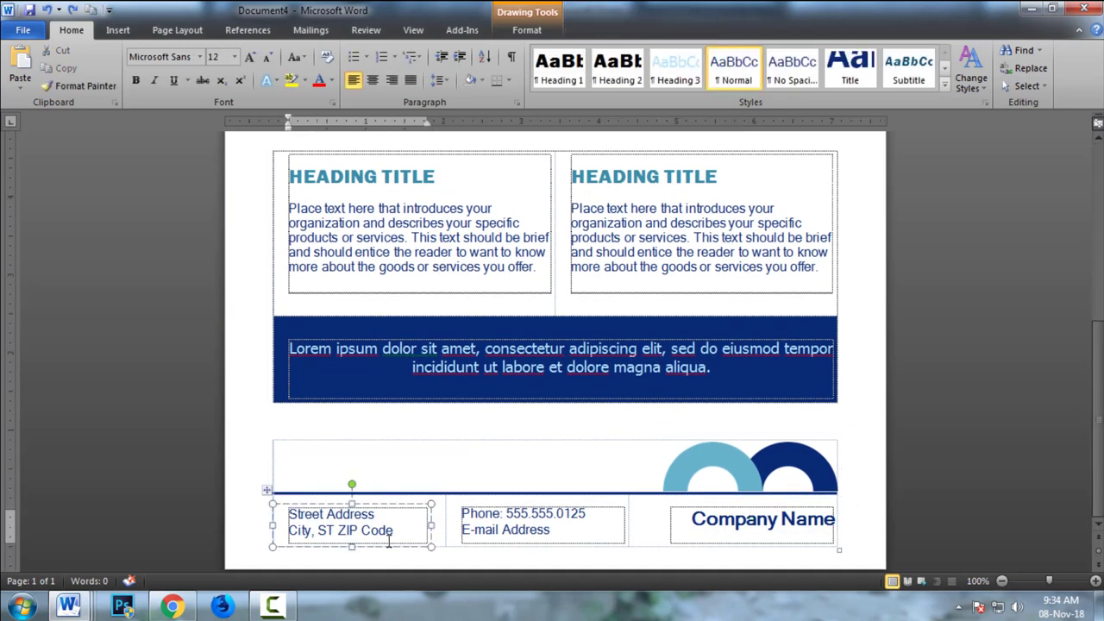
left_click(533, 531)
left_click(758, 522)
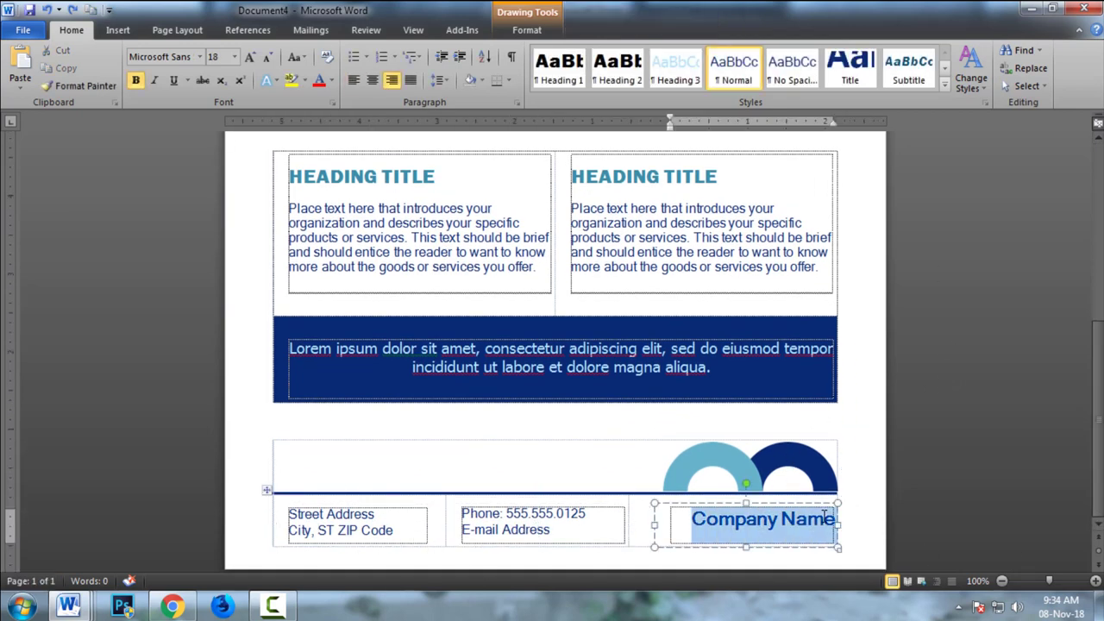
Zoom out to 60% and look over the flyer from its header to its footer
scroll(1089, 261, "up", 10)
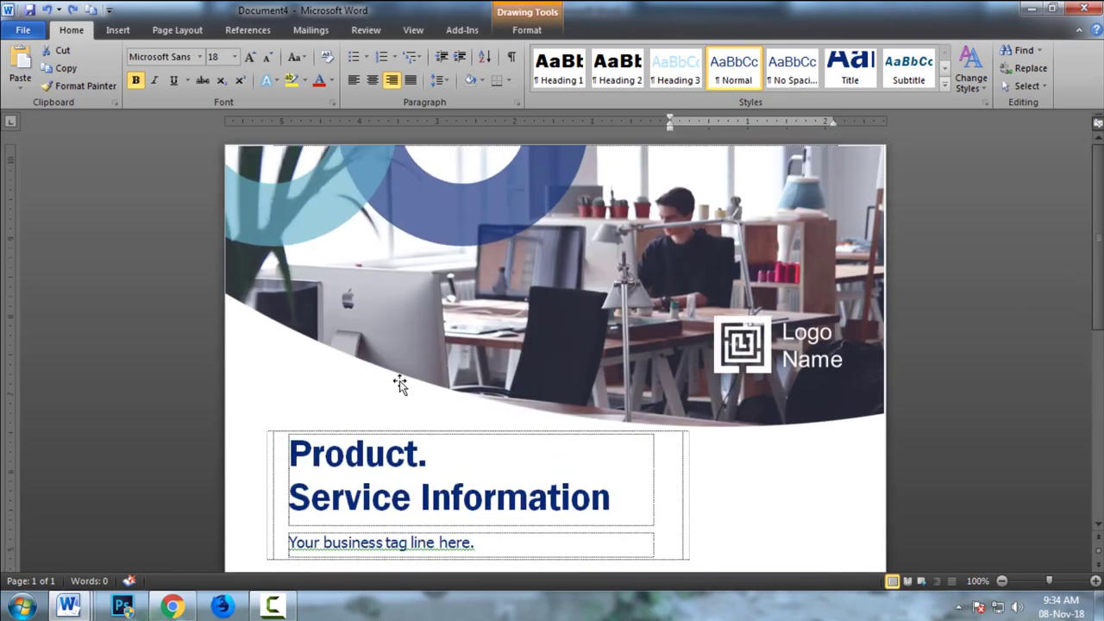
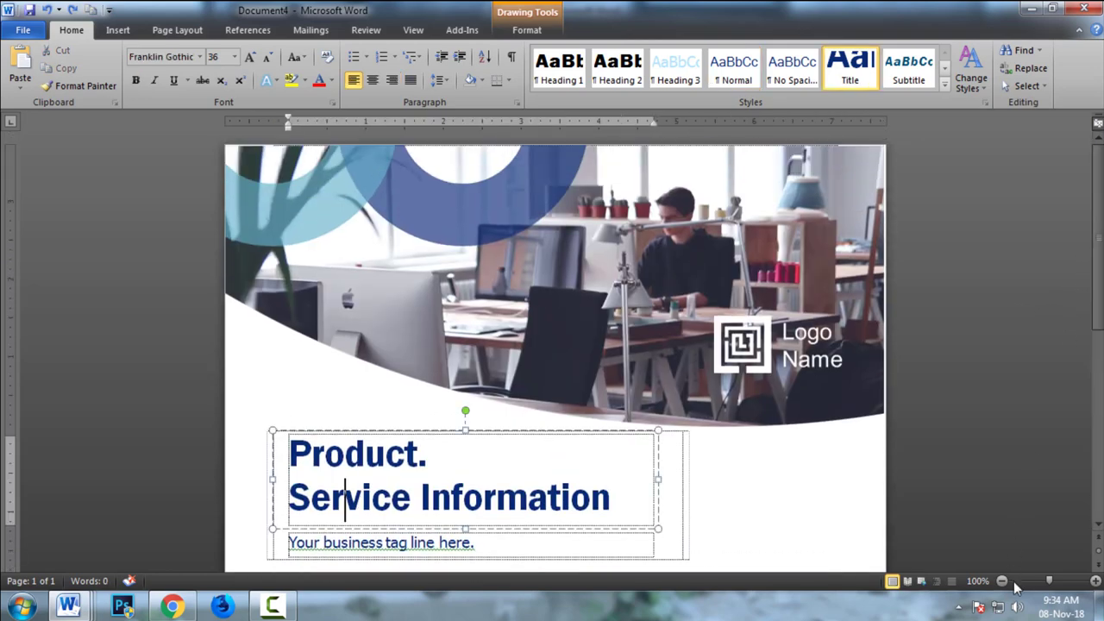
left_click(1003, 581)
left_click(1003, 581)
left_click(1003, 581)
left_click(1003, 581)
left_click(1002, 580)
left_click(1003, 580)
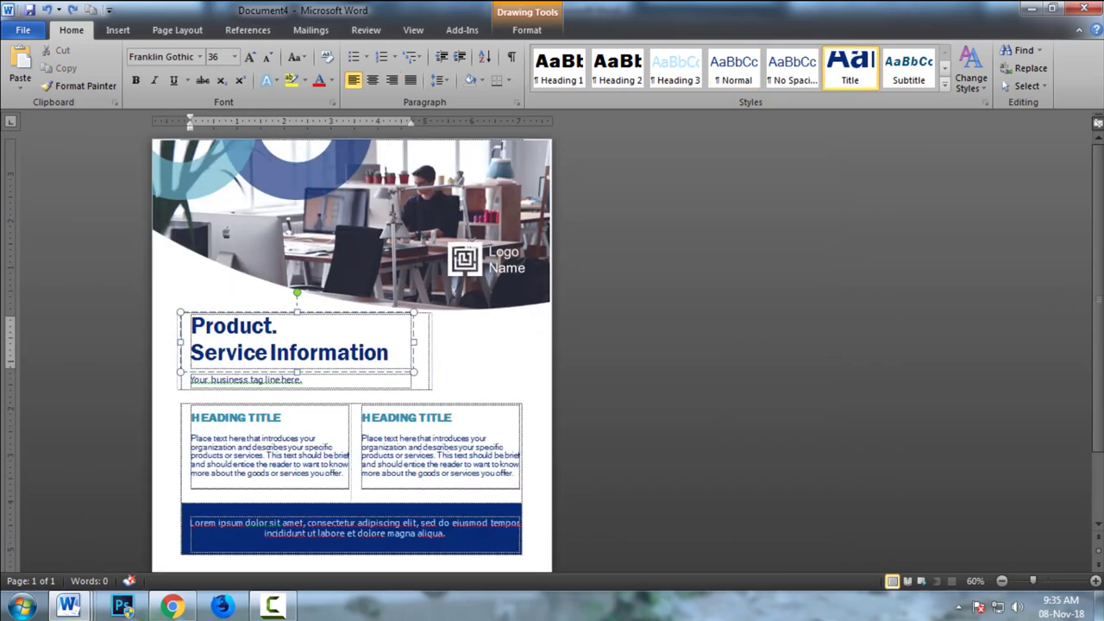
scroll(352, 345, "down", 1)
scroll(352, 345, "down", 1)
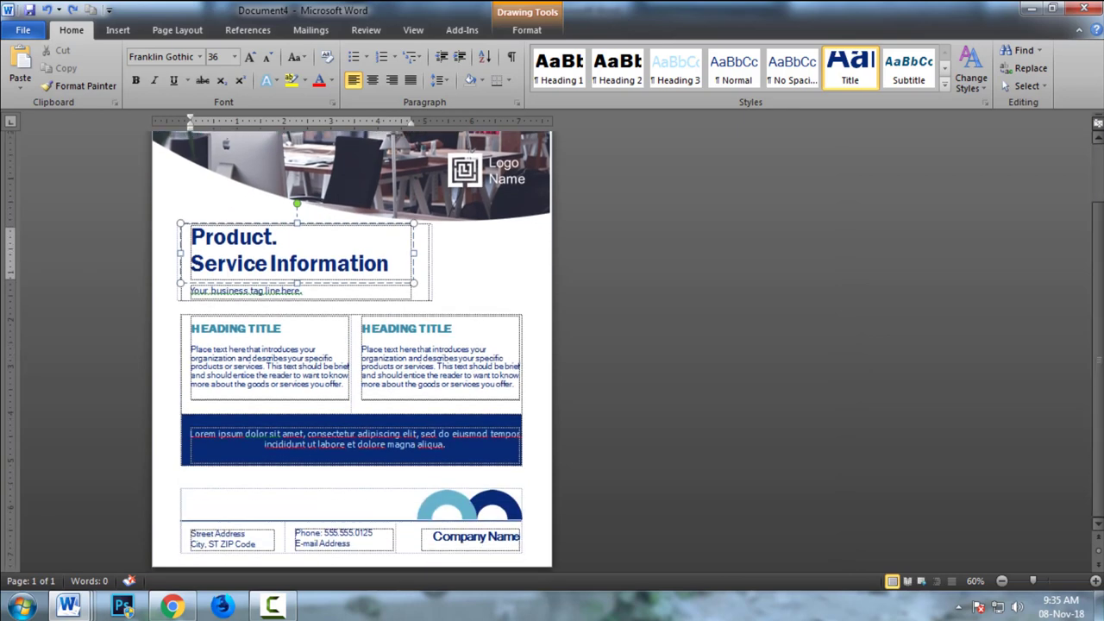
scroll(352, 345, "up", 2)
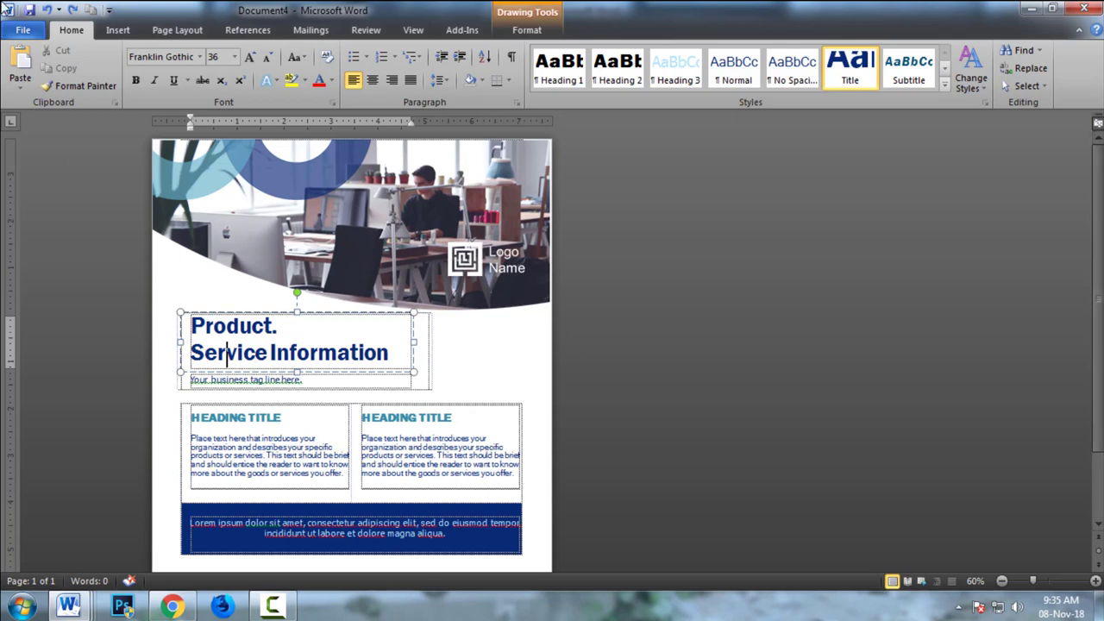
Create a new document from the One-month basic calendar (any year) template in the Calendars category of the Office.com templates
left_click(27, 33)
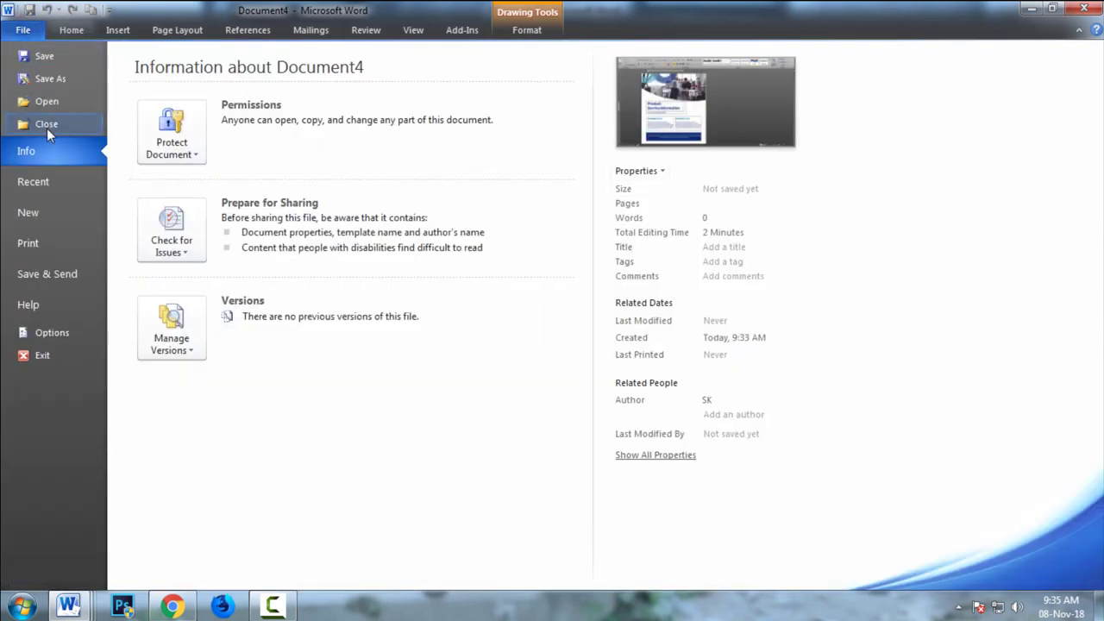
left_click(33, 213)
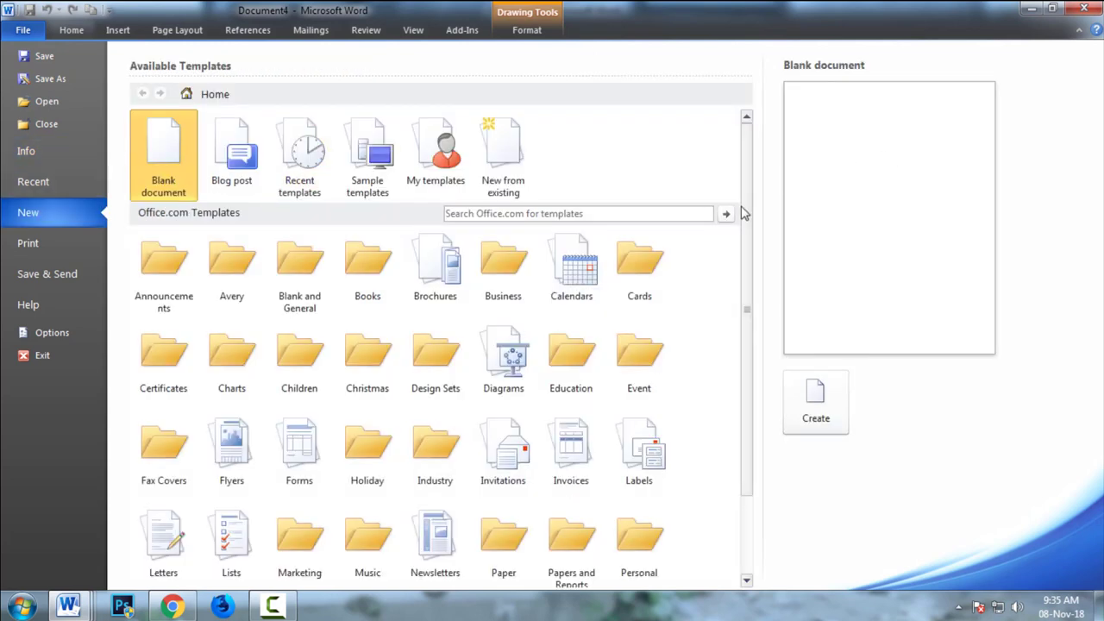
scroll(749, 286, "down", 2)
scroll(749, 286, "up", 1)
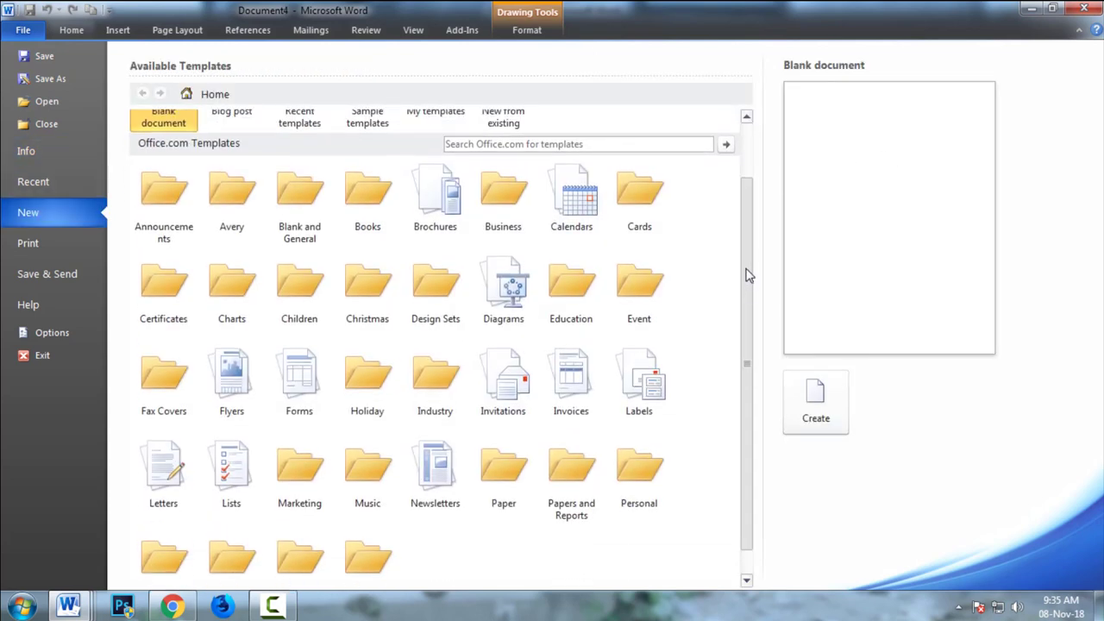
left_click(576, 216)
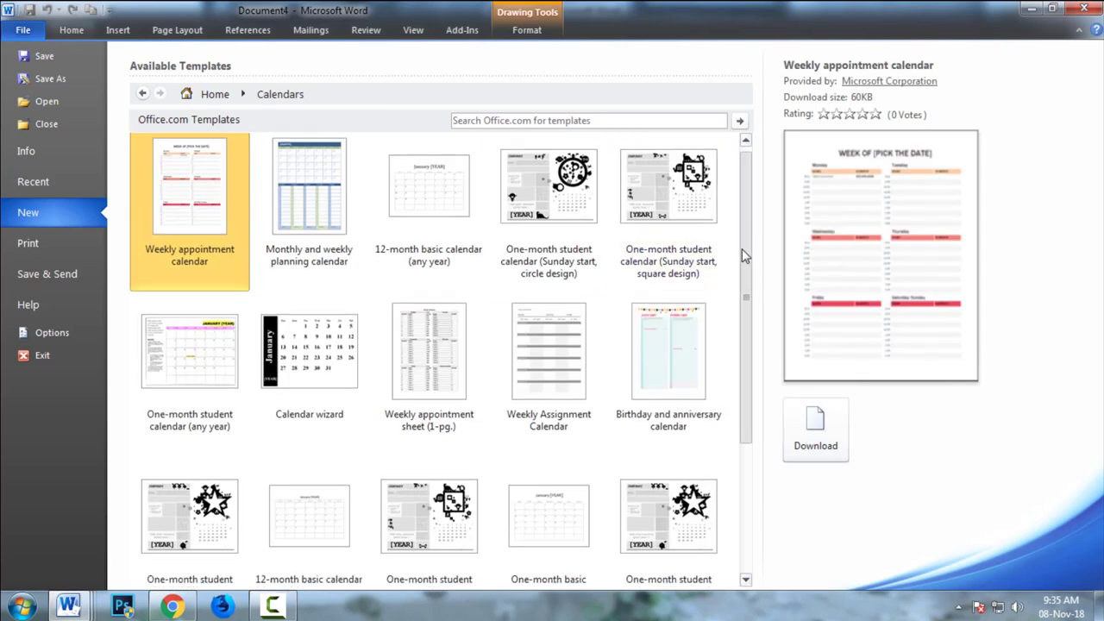
left_click_drag(742, 248, 716, 454)
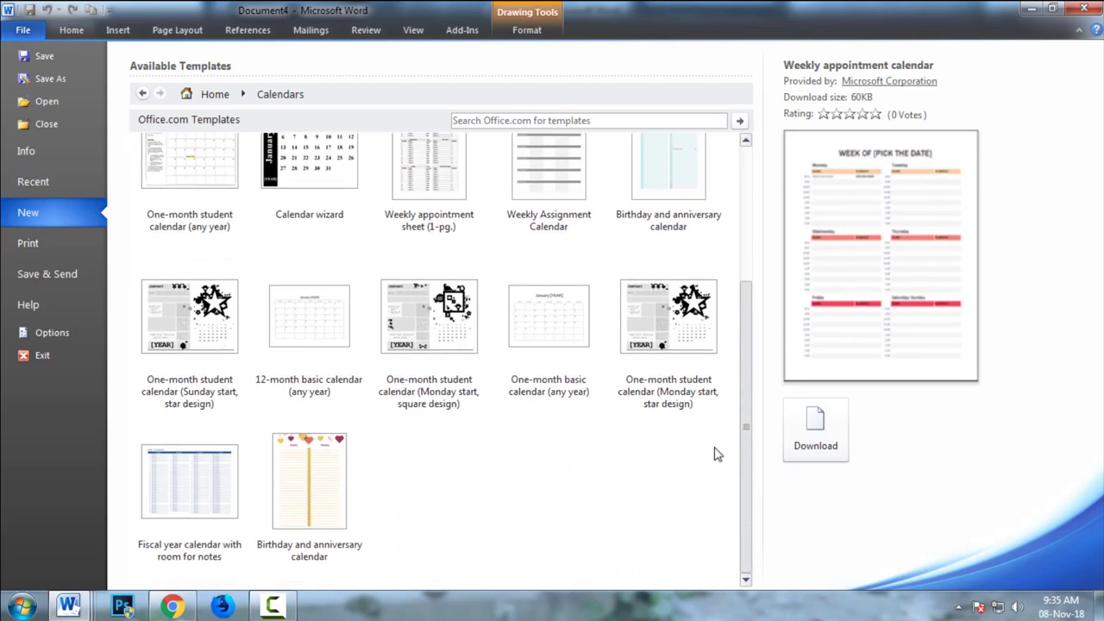
left_click(532, 341)
left_click(802, 337)
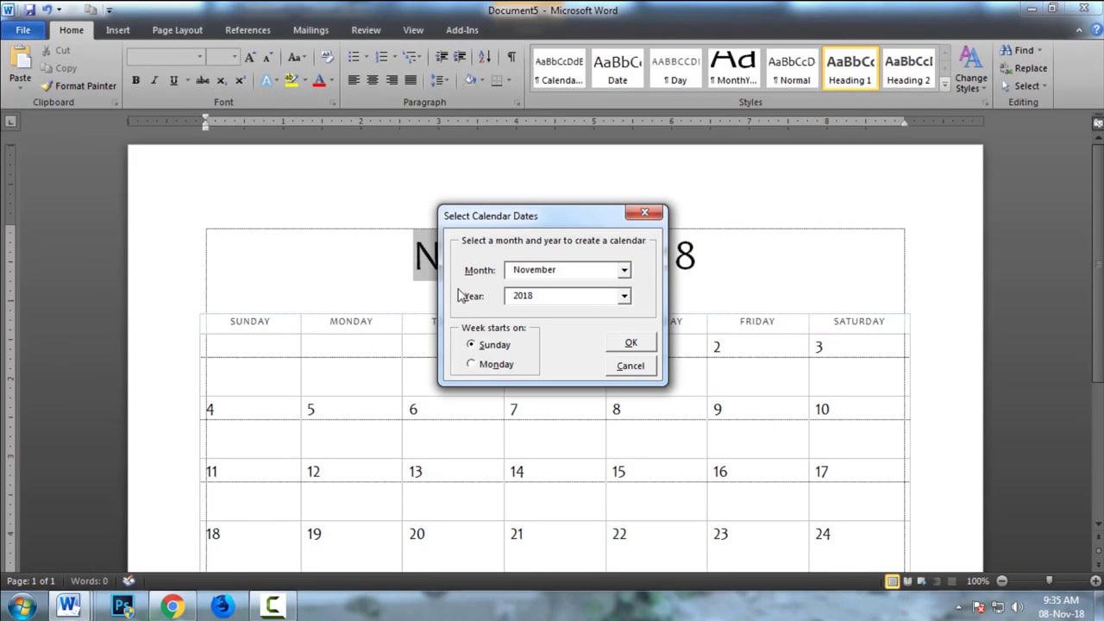
Set the calendar dates to June 2020 with weeks starting on Sunday, and select the year in the calendar title
left_click_drag(536, 226, 595, 155)
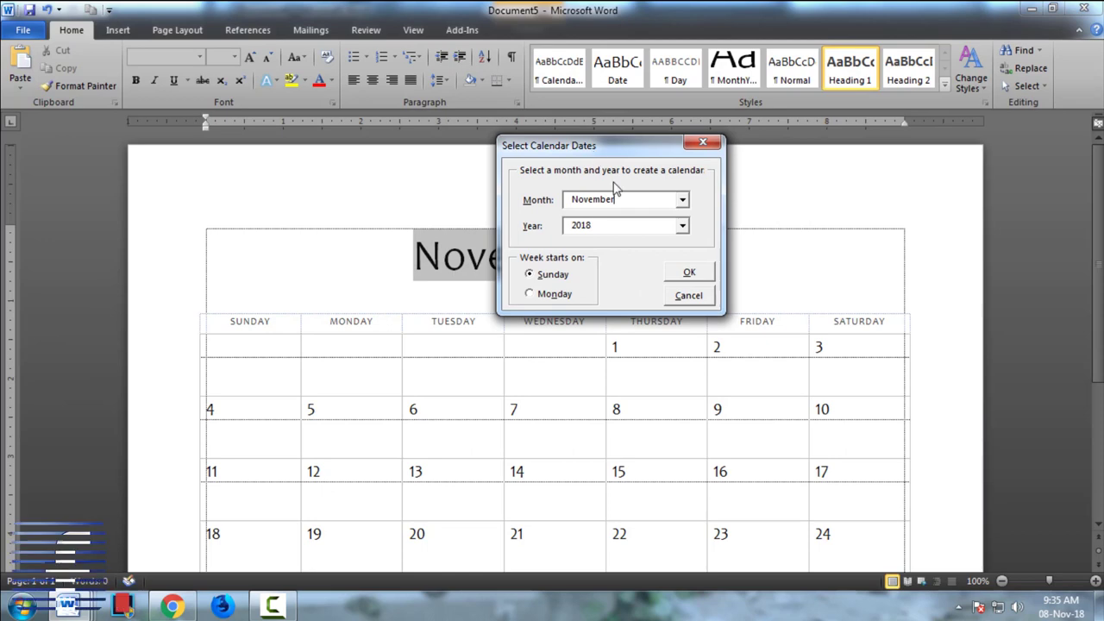
left_click(687, 203)
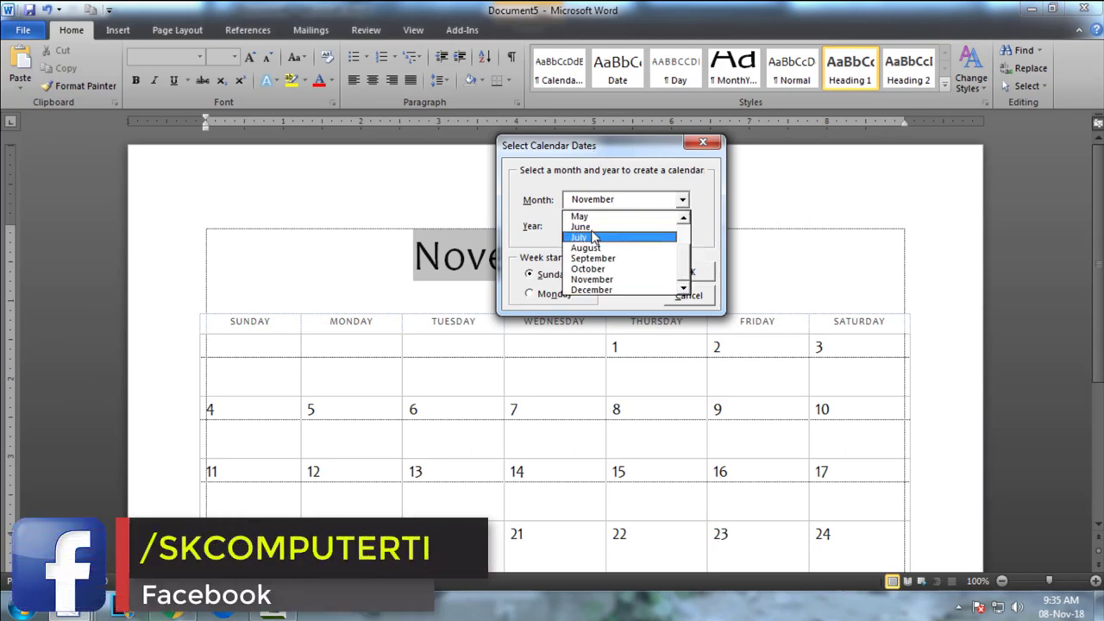
left_click(593, 231)
left_click(683, 226)
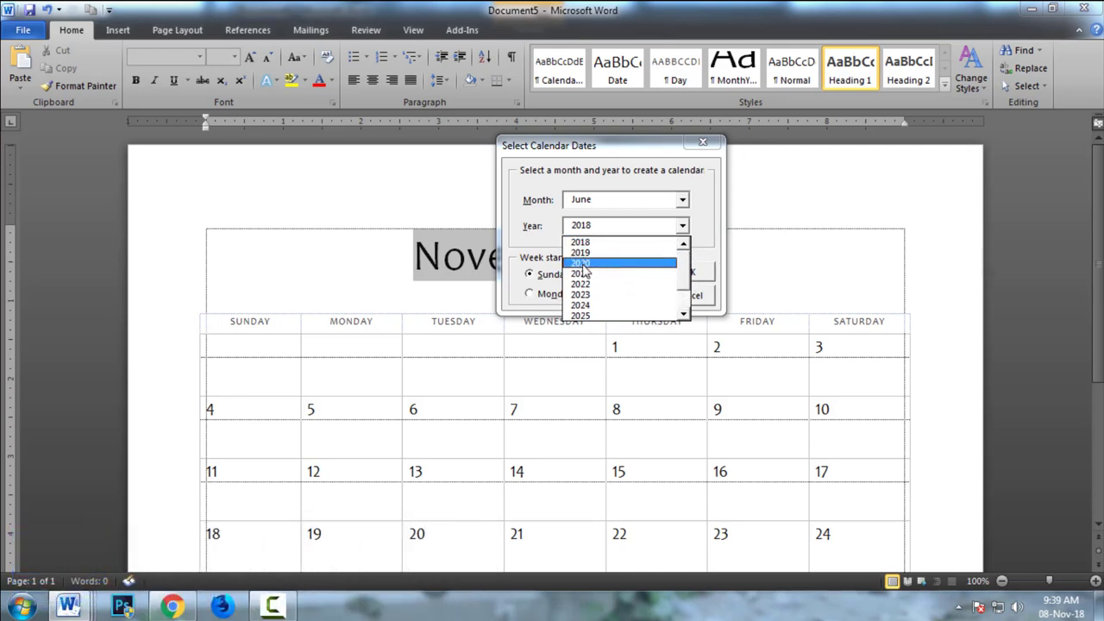
left_click(583, 265)
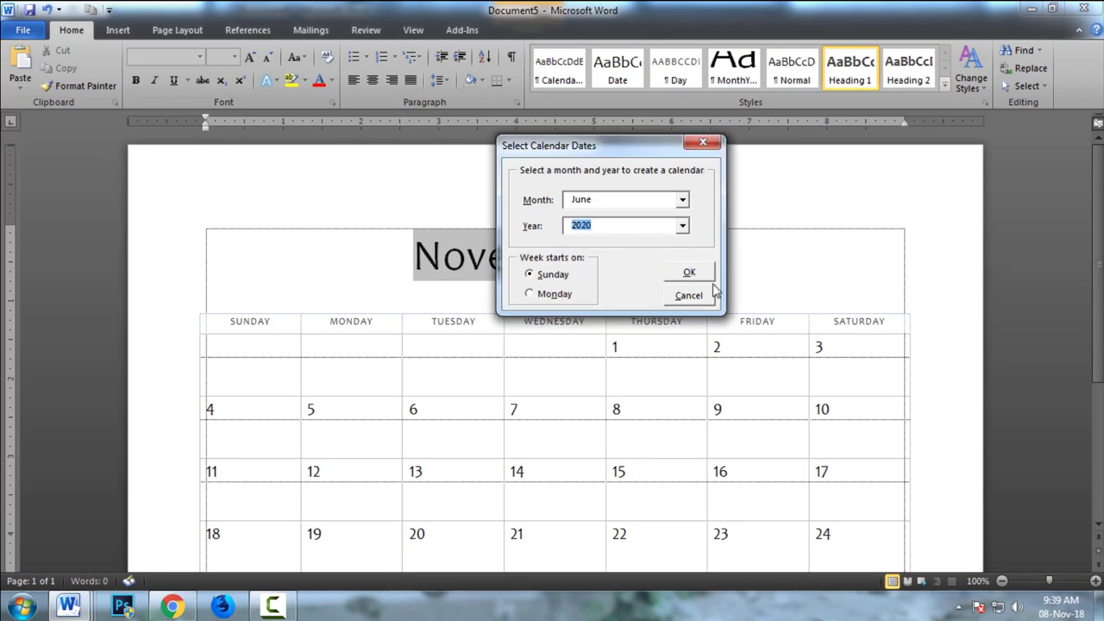
left_click(690, 273)
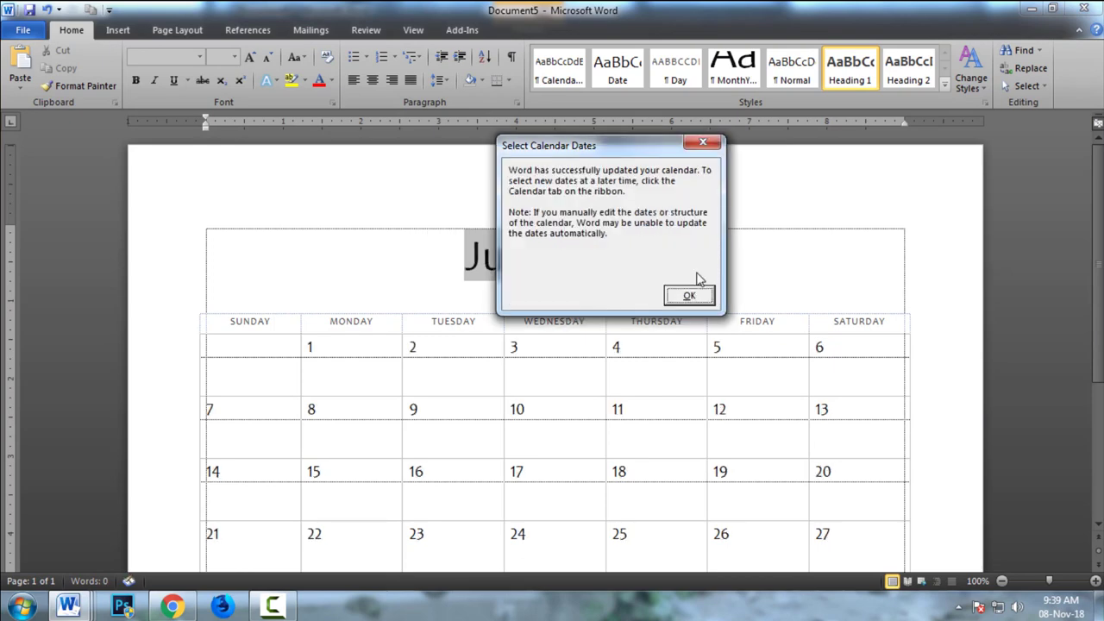
left_click(690, 295)
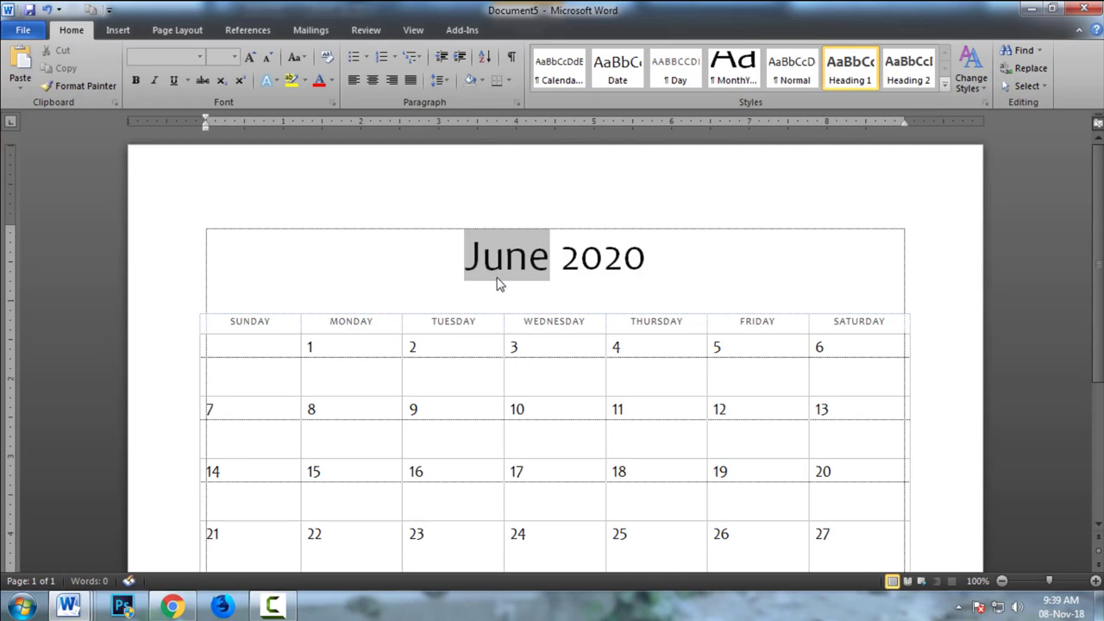
left_click(581, 261)
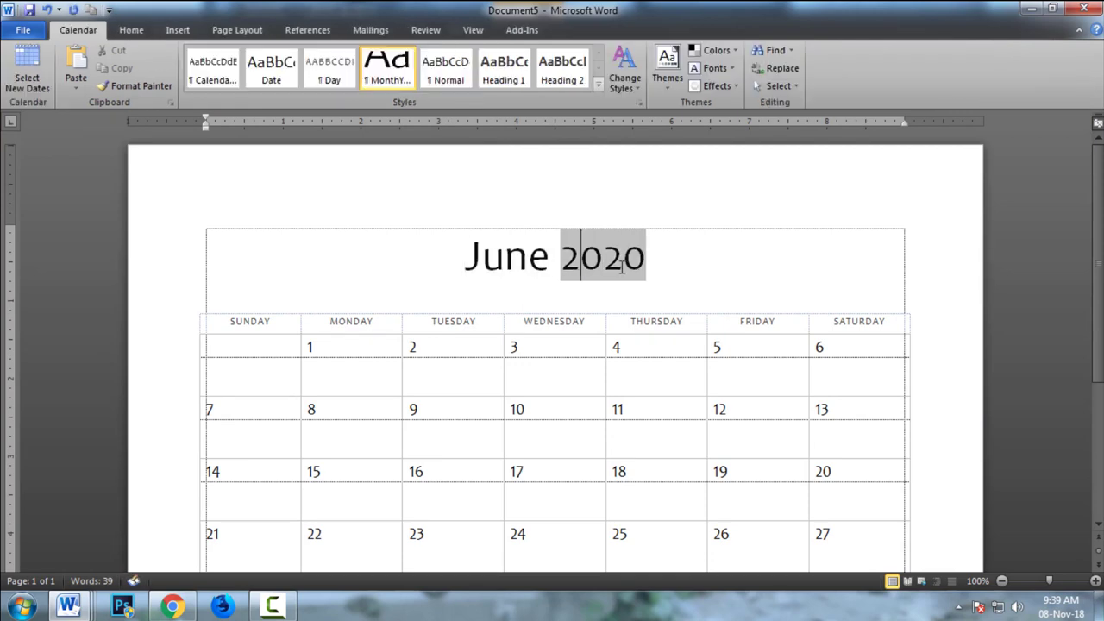
Look over the June 2020 calendar from its title to the last week row
left_click(592, 346)
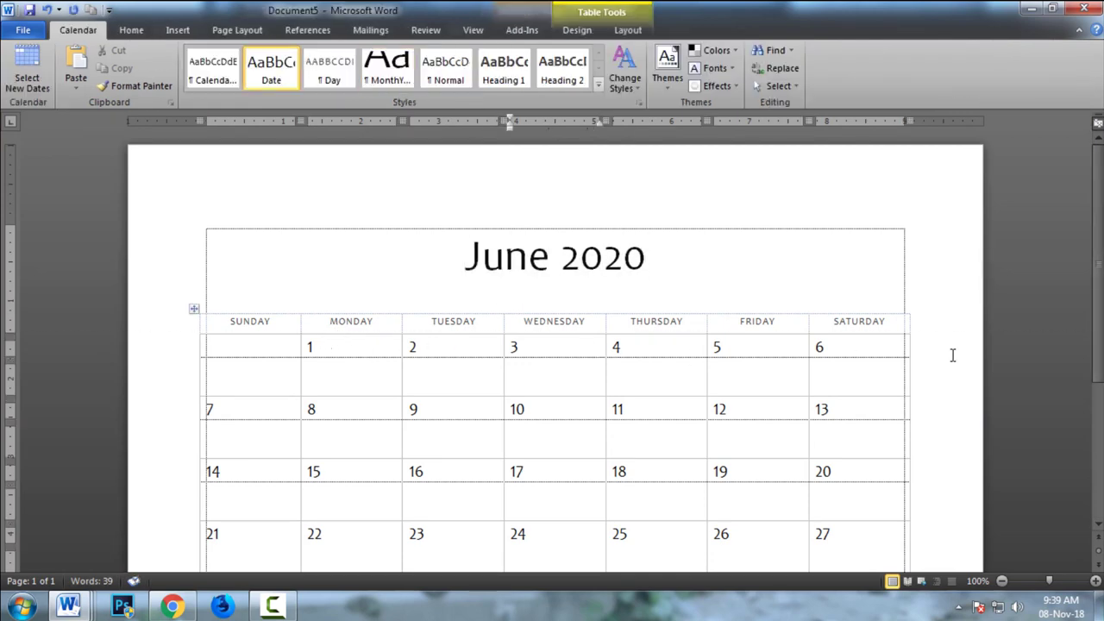
scroll(1097, 436, "down", 5)
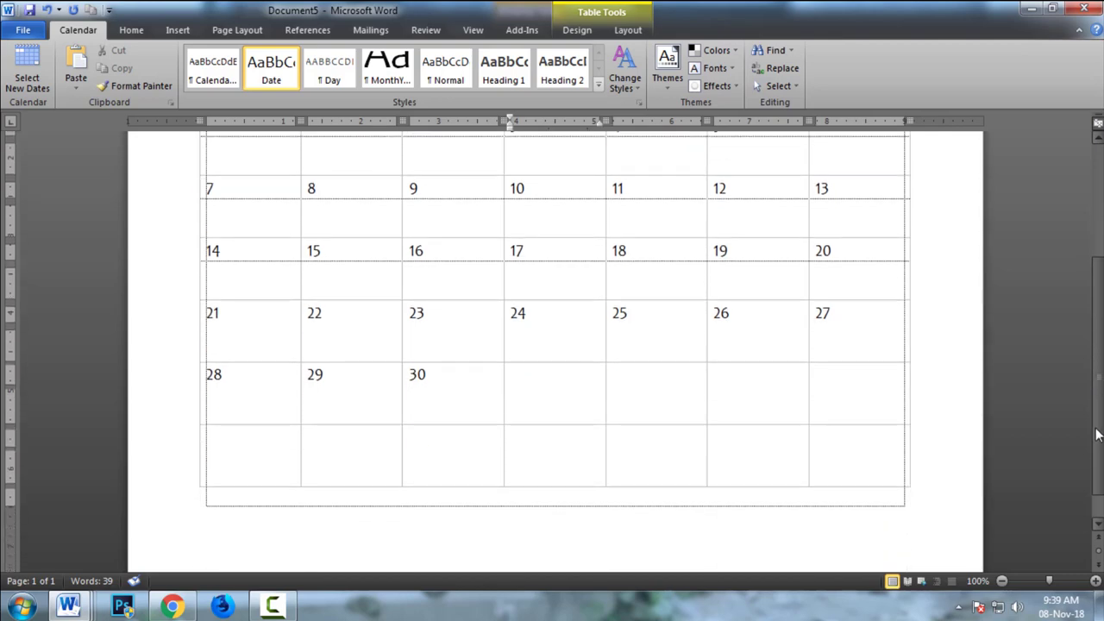
scroll(1098, 436, "up", 3)
left_click(521, 307)
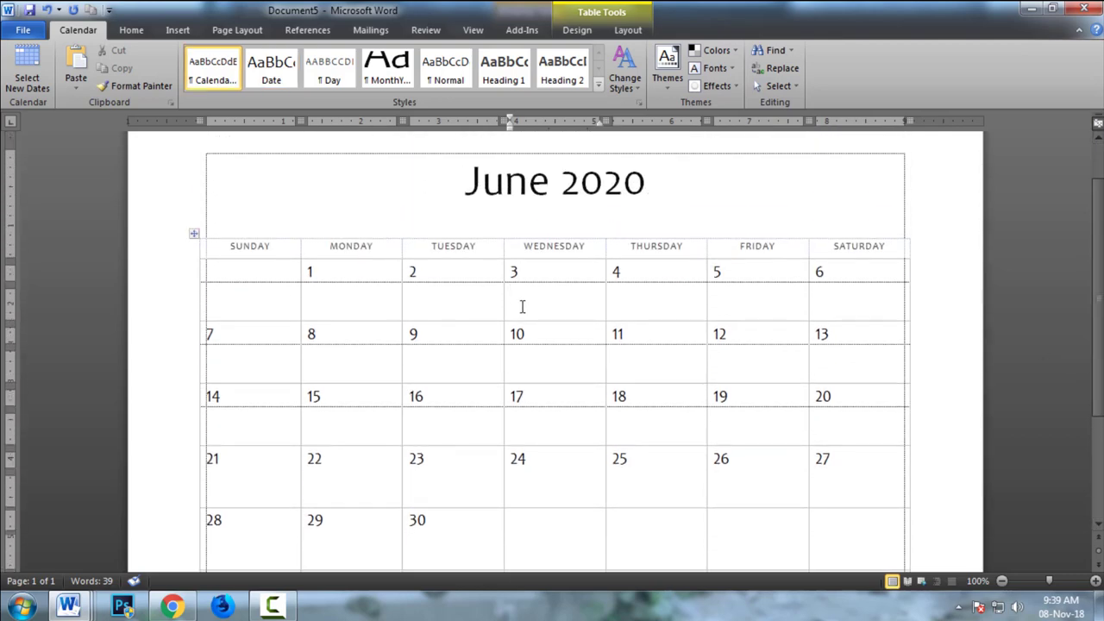
Browse the Calendars category of the Office.com templates for a new document and return to the template overview
left_click(23, 29)
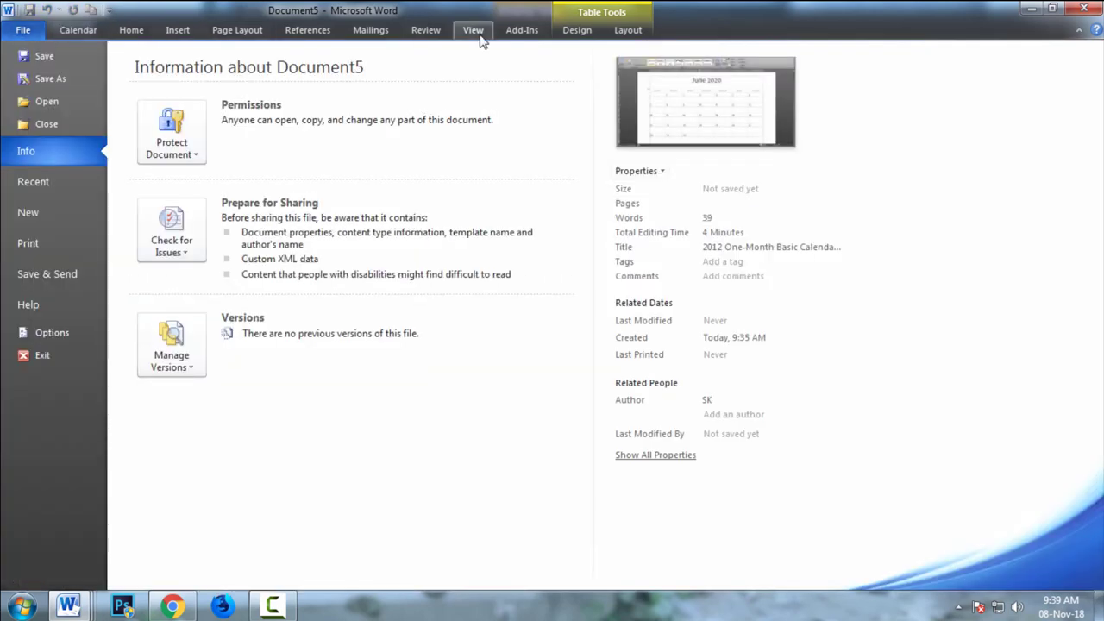
left_click(31, 214)
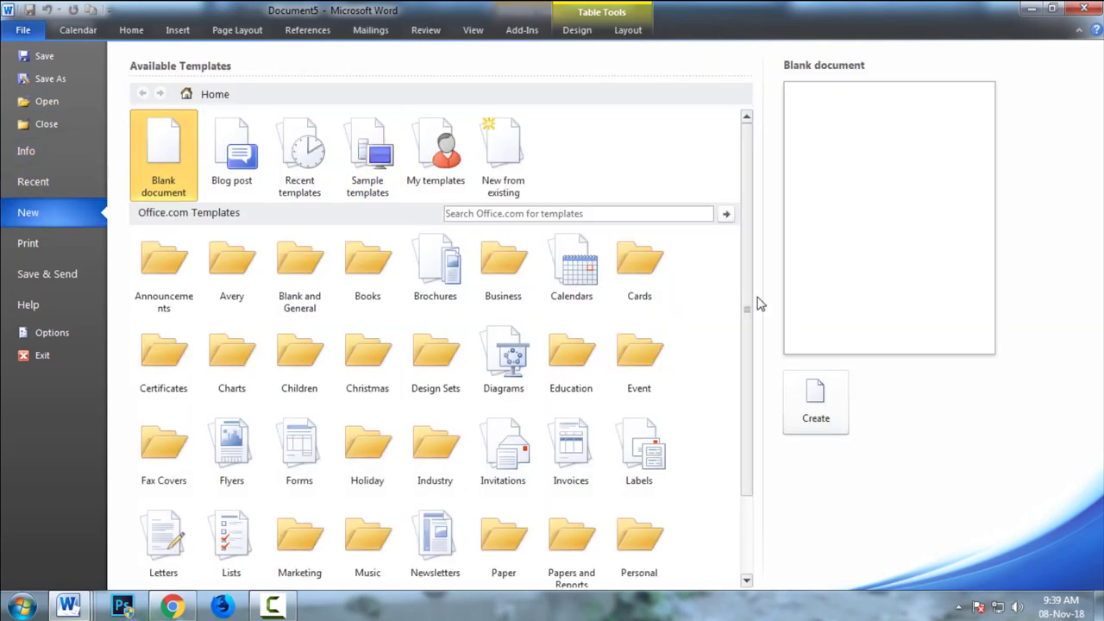
left_click(573, 276)
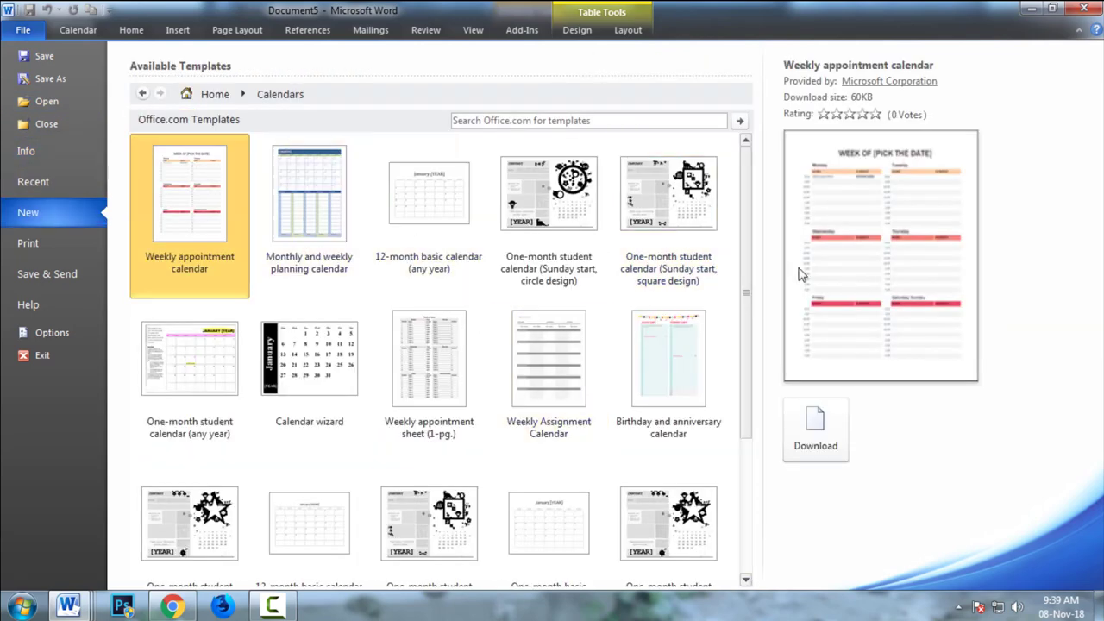
left_click_drag(747, 249, 738, 442)
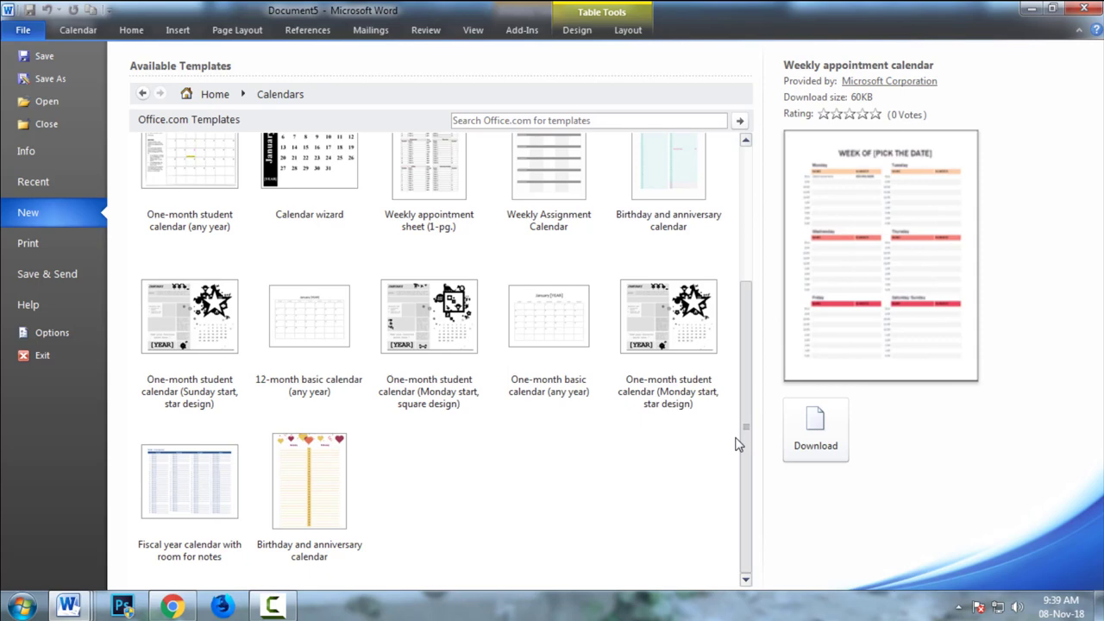
left_click(139, 95)
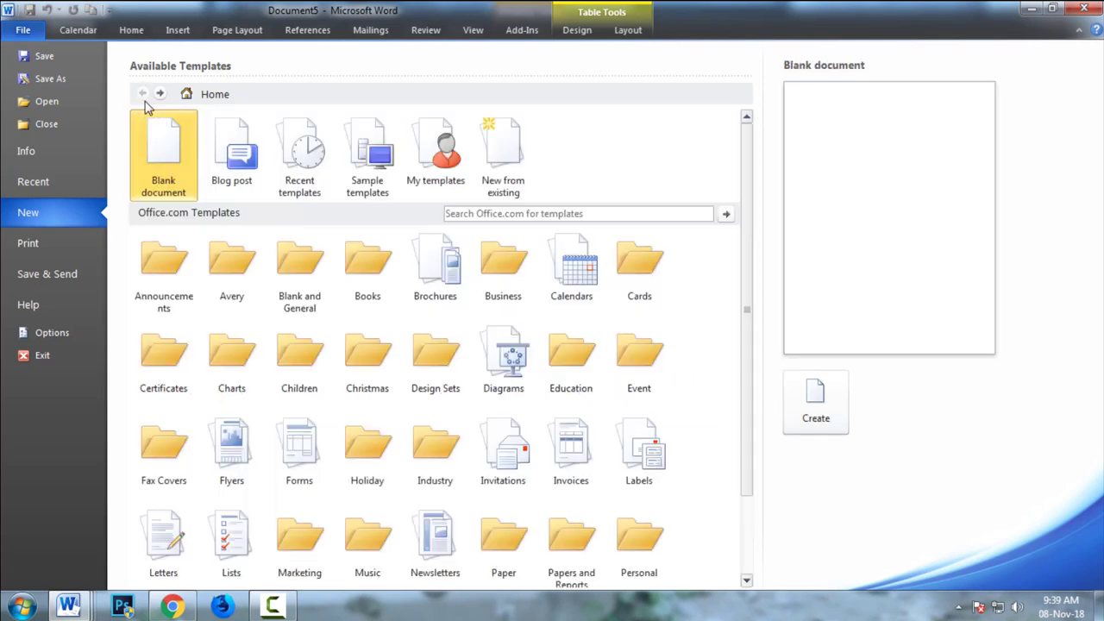
Browse the Holiday category of the Office.com templates and return to the template overview
left_click(358, 454)
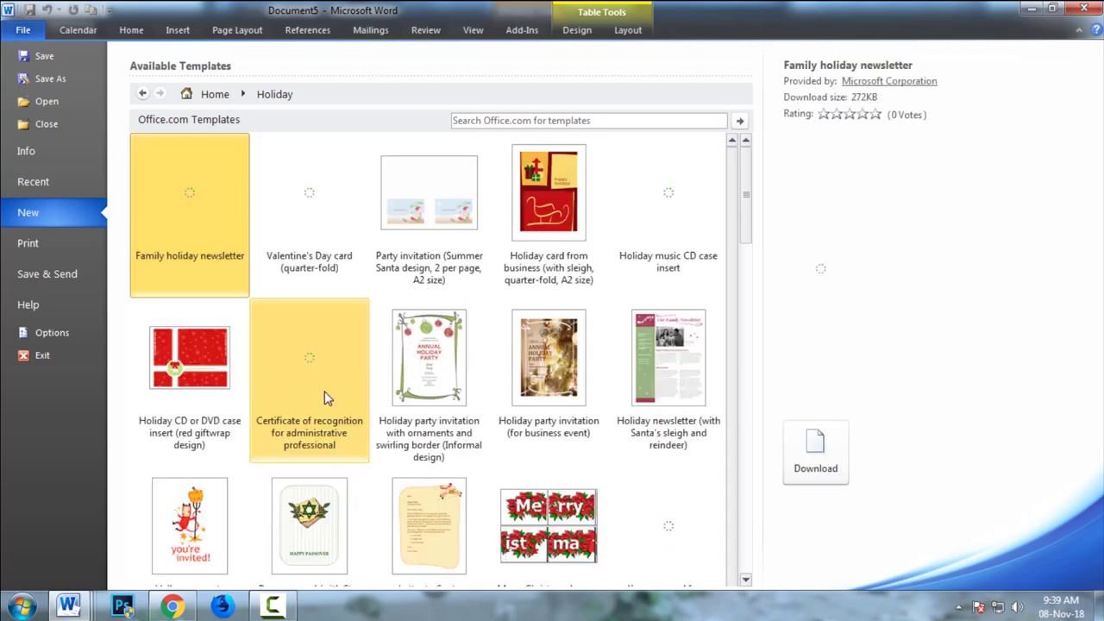
scroll(744, 207, "down", 2)
scroll(744, 201, "up", 2)
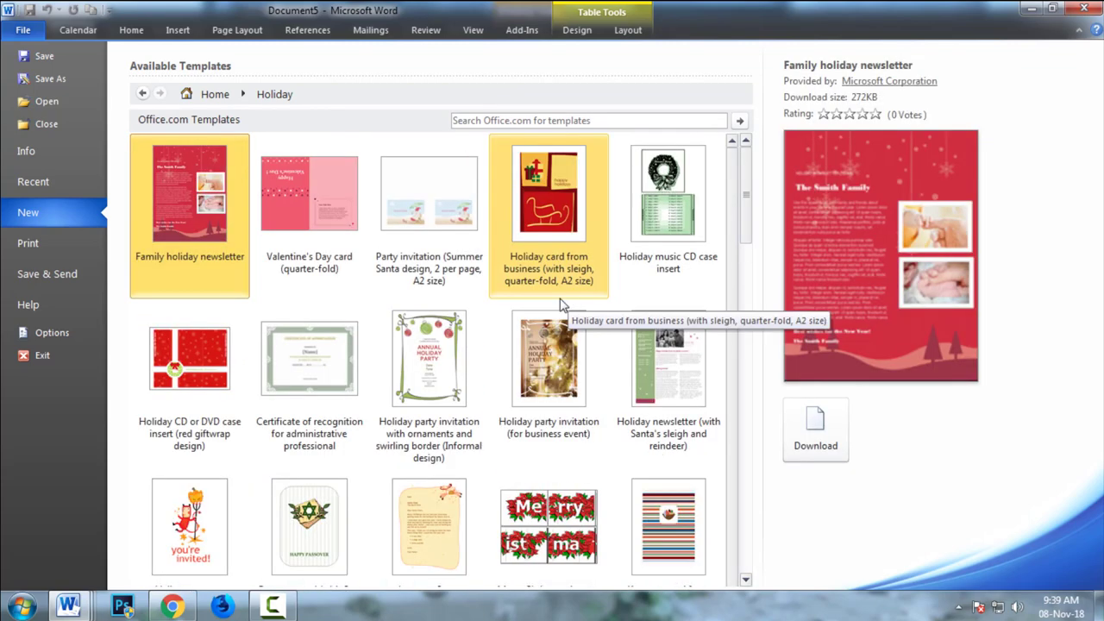
left_click(143, 93)
Browse the Design Sets category, preview the Letterhead (Bars design) template, and return to the template overview
left_click(422, 361)
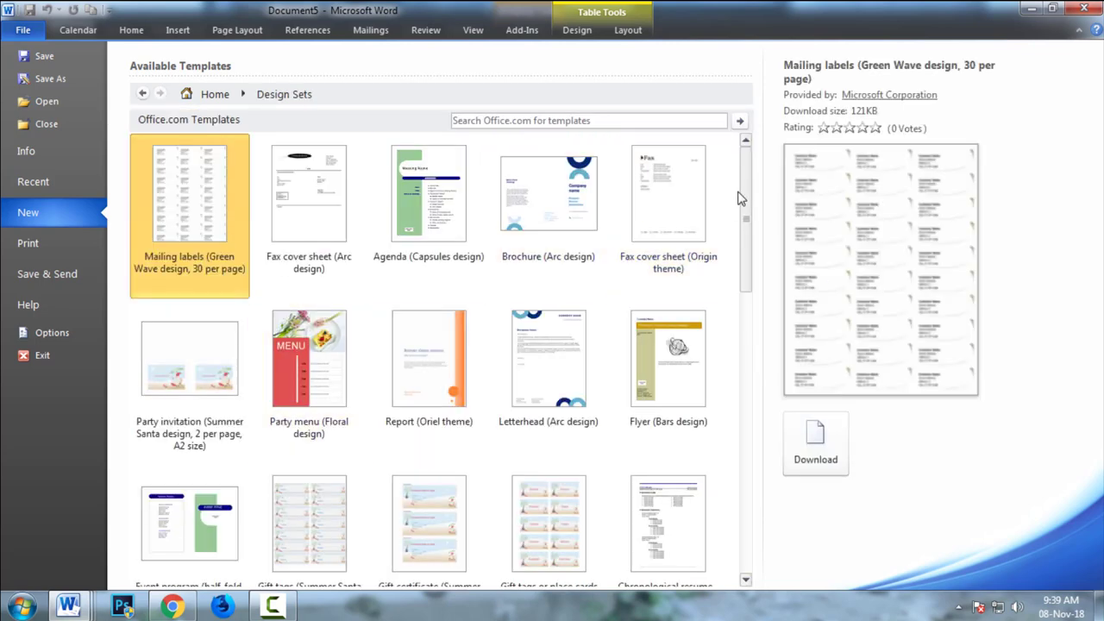
left_click_drag(746, 202, 740, 302)
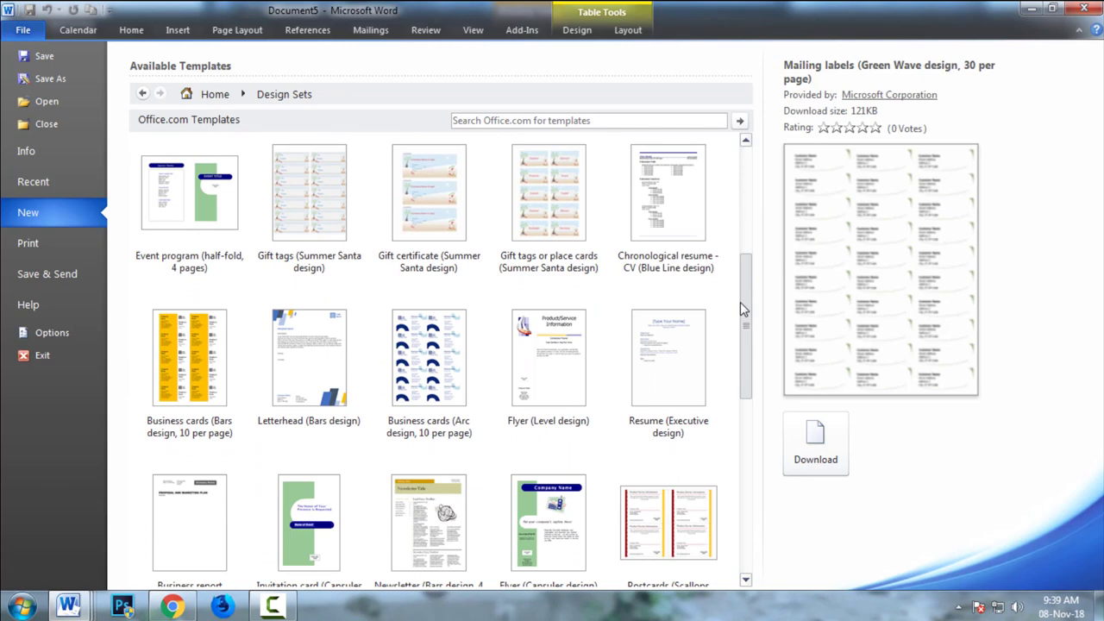
left_click(304, 345)
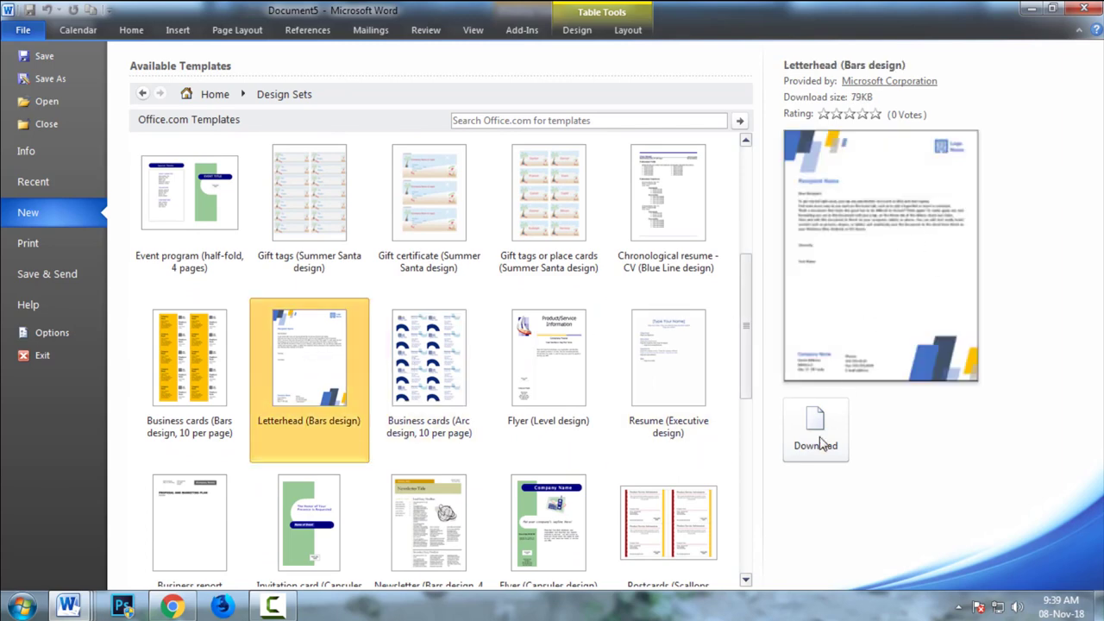
left_click_drag(740, 323, 663, 471)
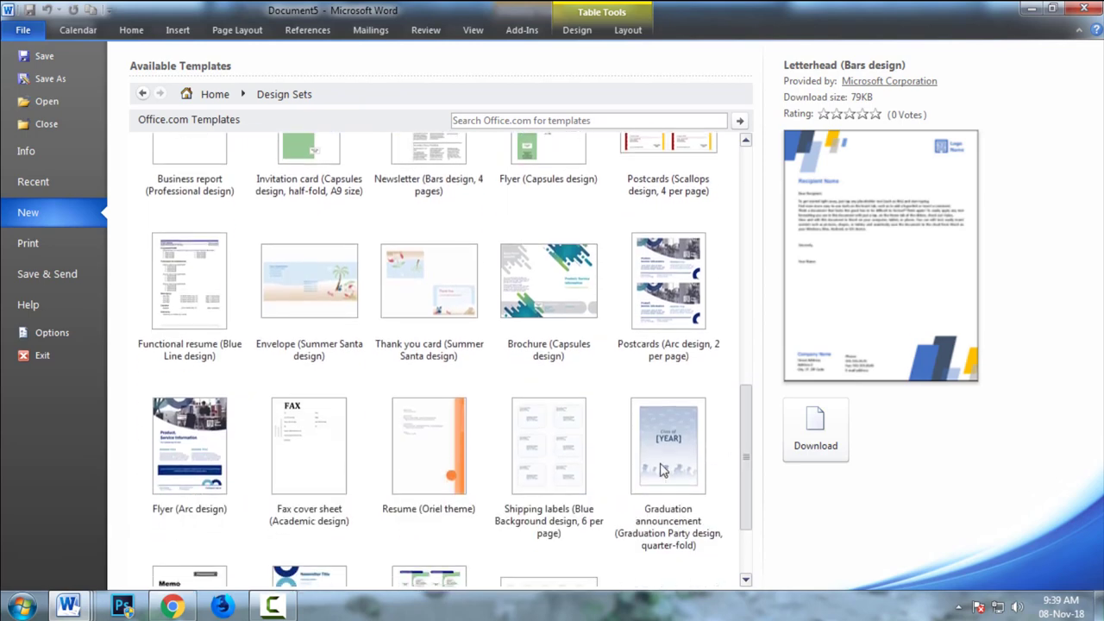
scroll(205, 253, "up", 3)
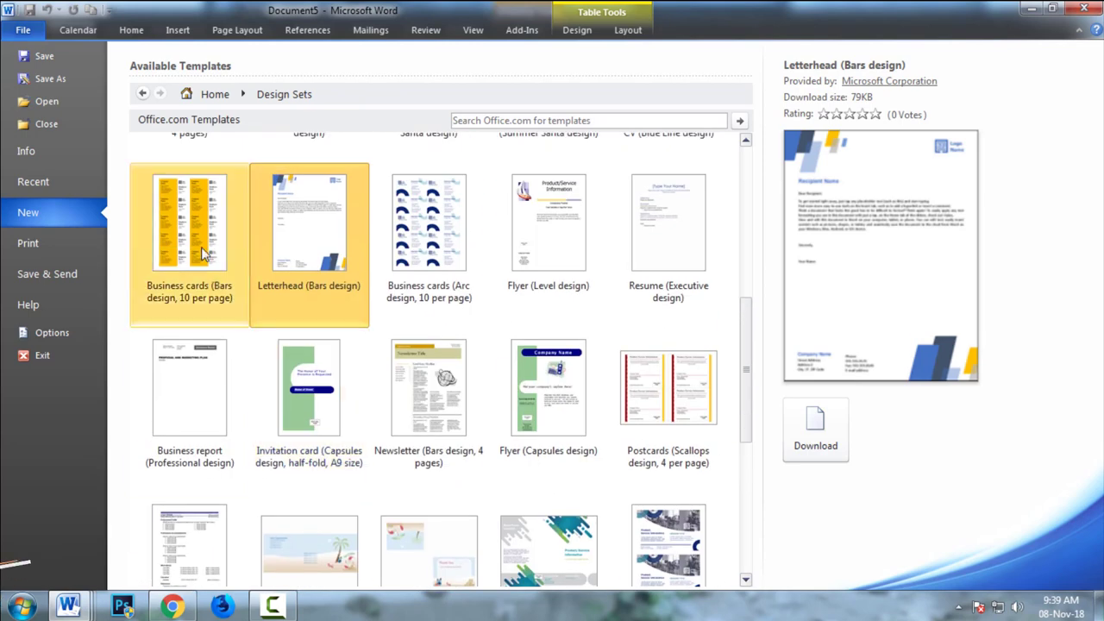
scroll(204, 253, "up", 3)
left_click(143, 93)
Browse the Cards category of the Office.com templates and return to the template overview
left_click_drag(749, 313, 747, 375)
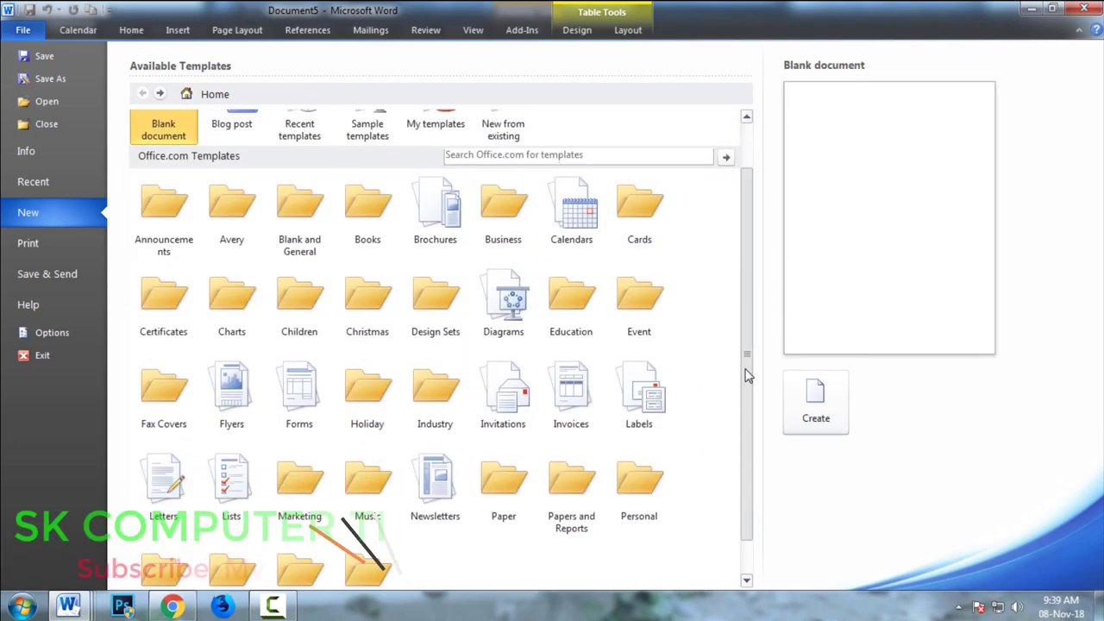
left_click(639, 210)
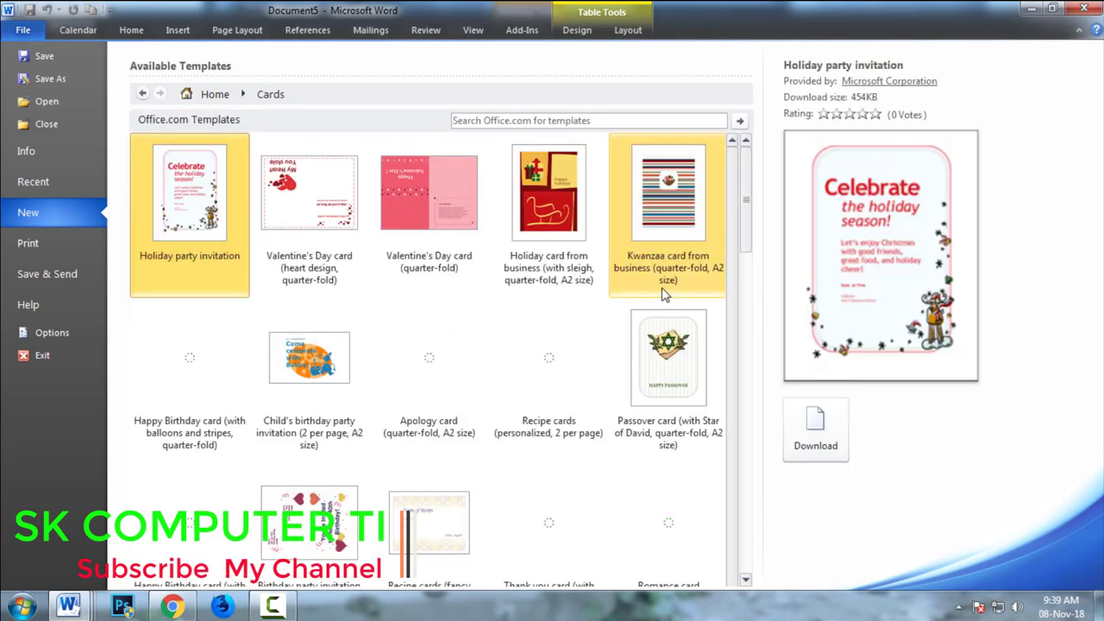
left_click_drag(744, 210, 747, 388)
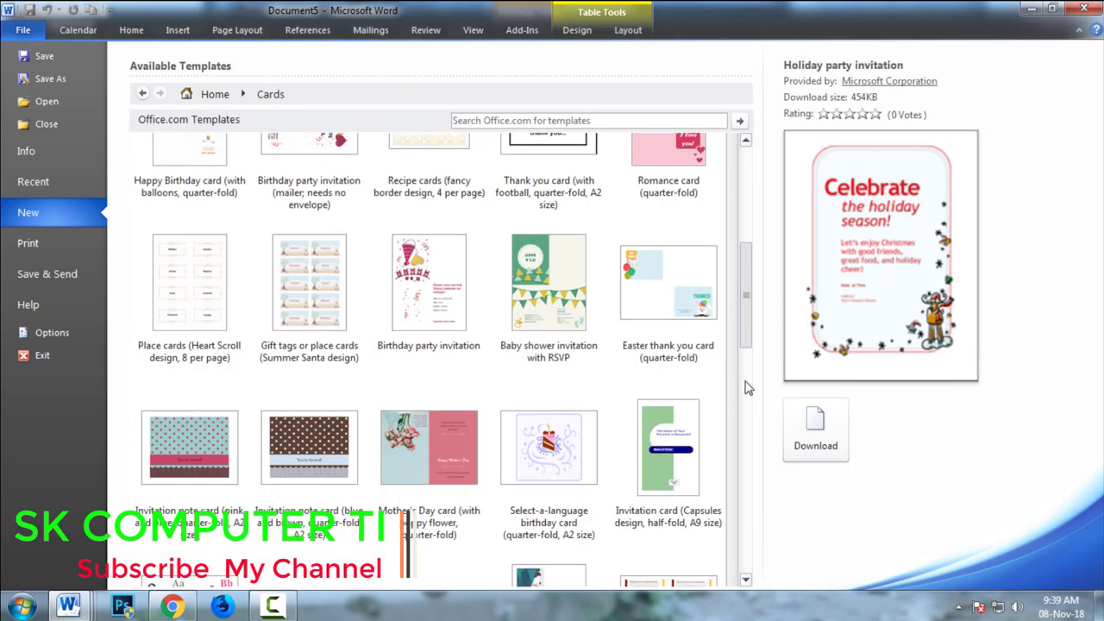
scroll(747, 388, "up", 5)
left_click(143, 93)
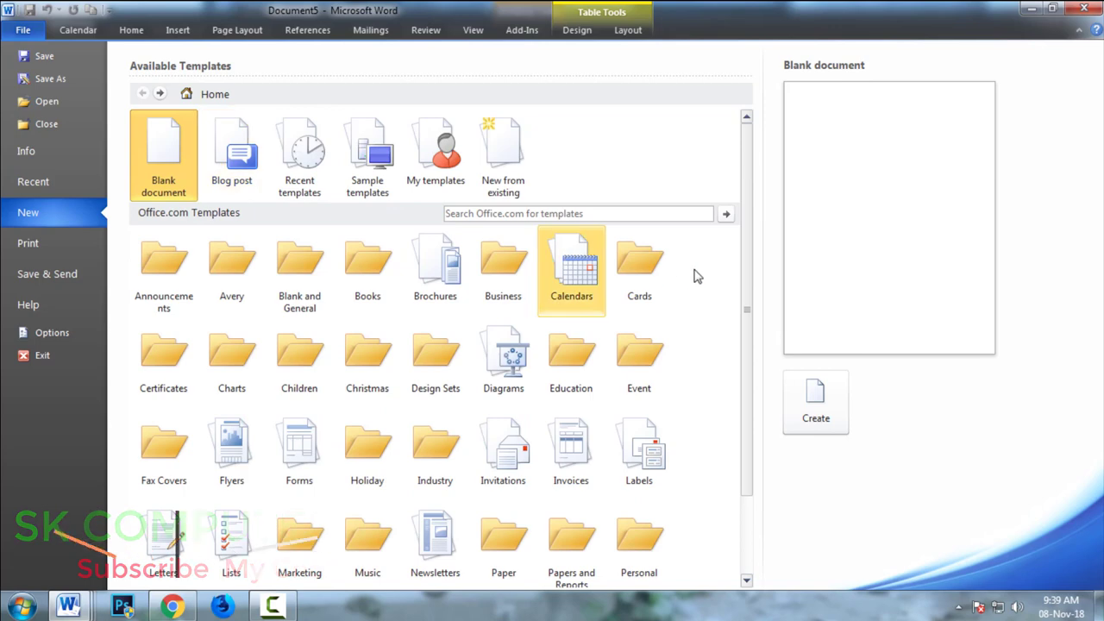
Check the Themes category of the Office.com templates and return to the template overview
left_click_drag(749, 271, 747, 446)
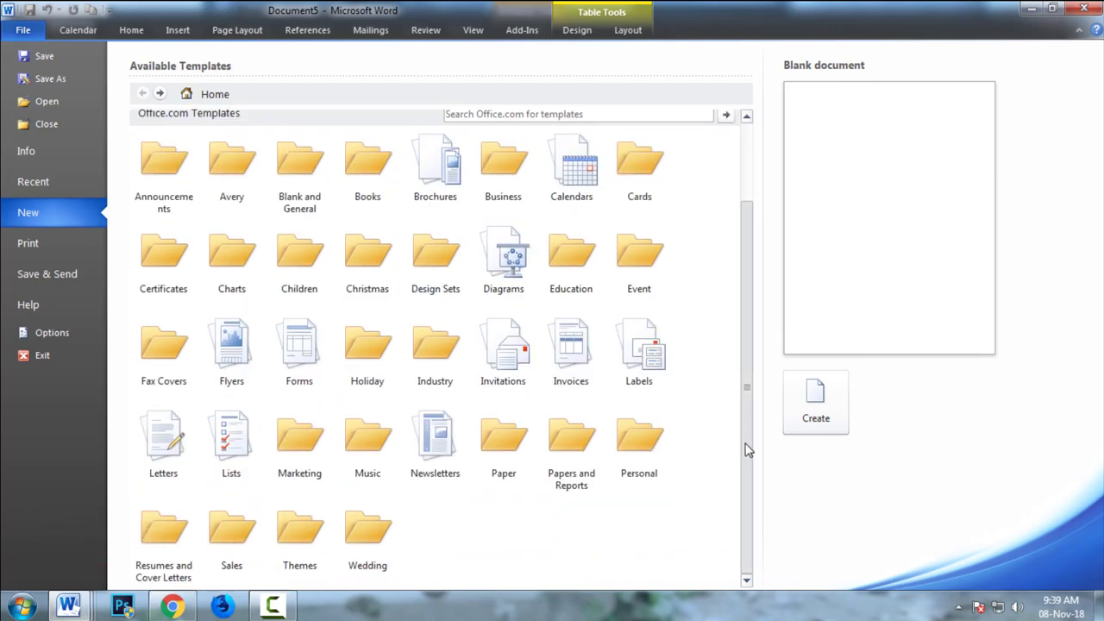
left_click(298, 539)
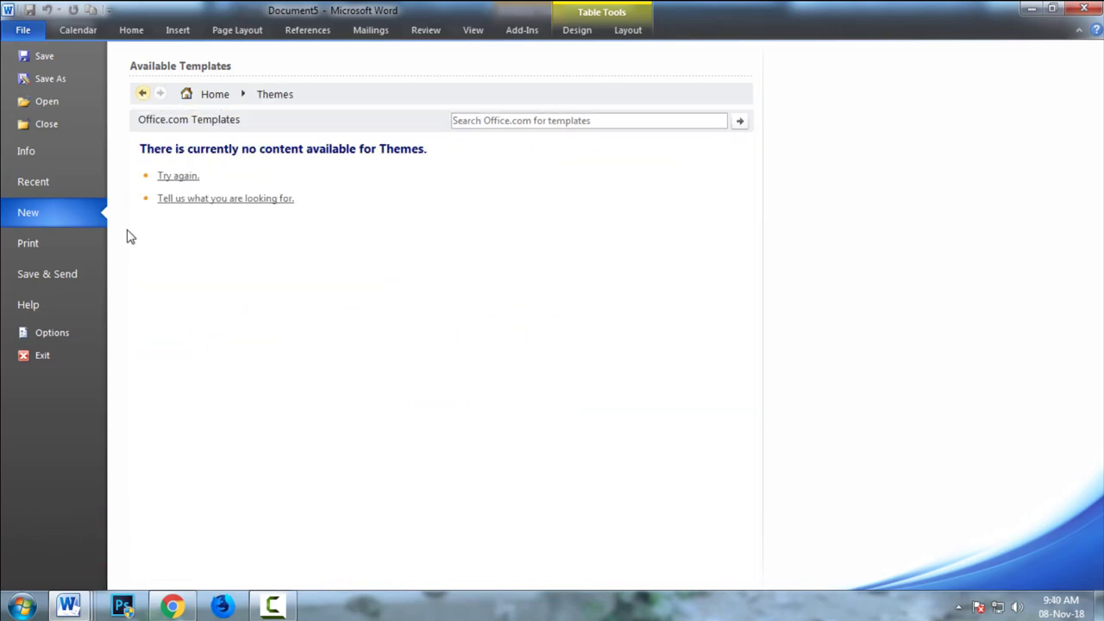
left_click(143, 93)
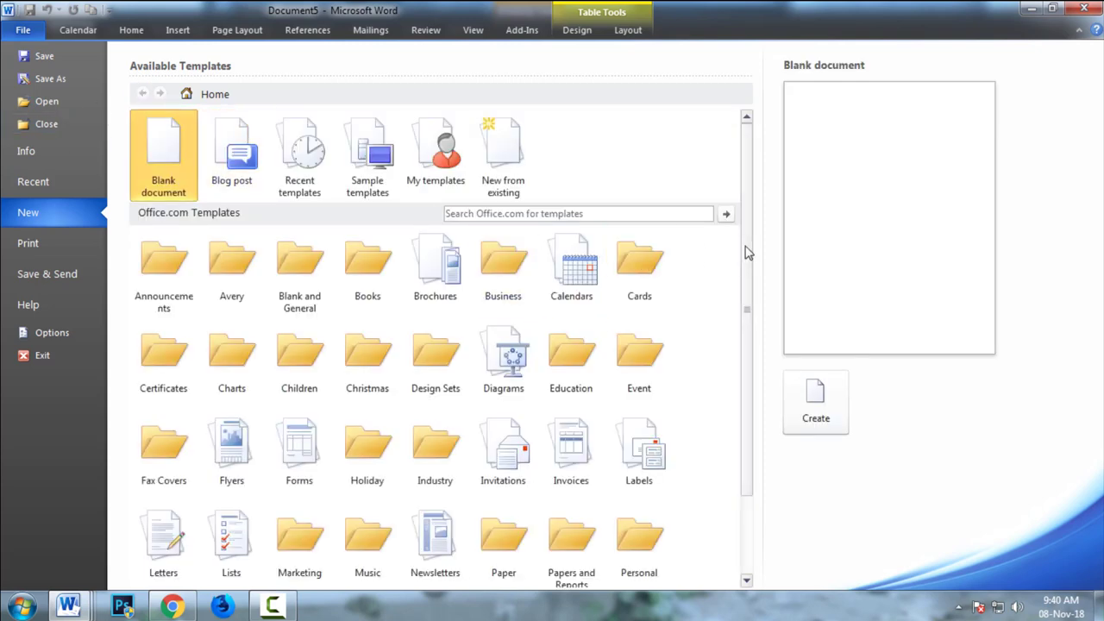
Create a new document from the High school diploma certificate (Fancy design) template in the Certificates category
scroll(748, 252, "down", 2)
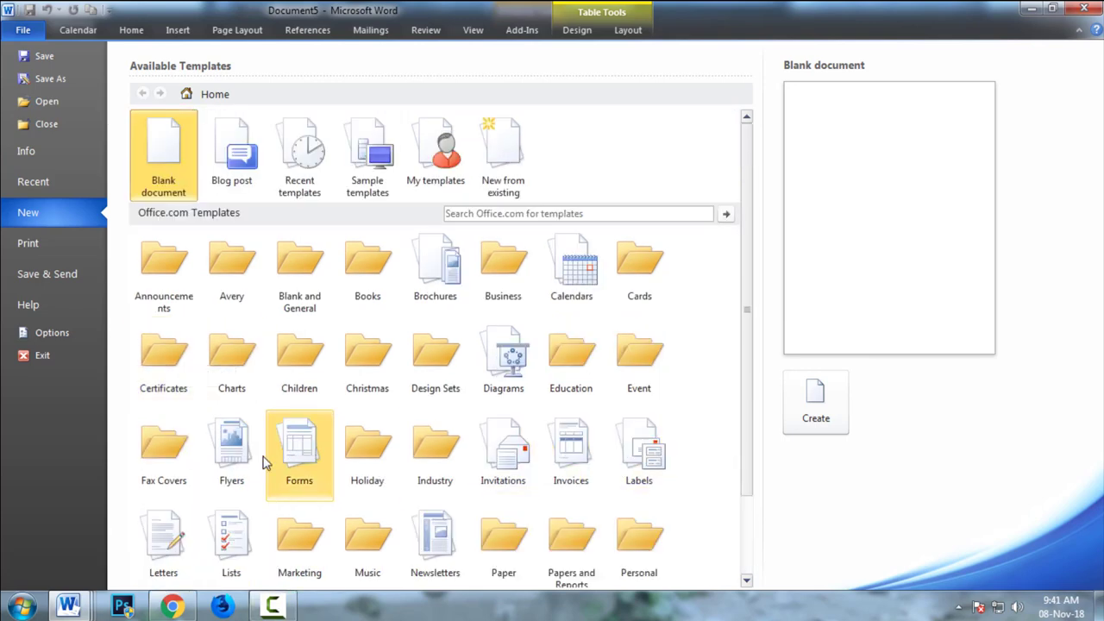
left_click(172, 371)
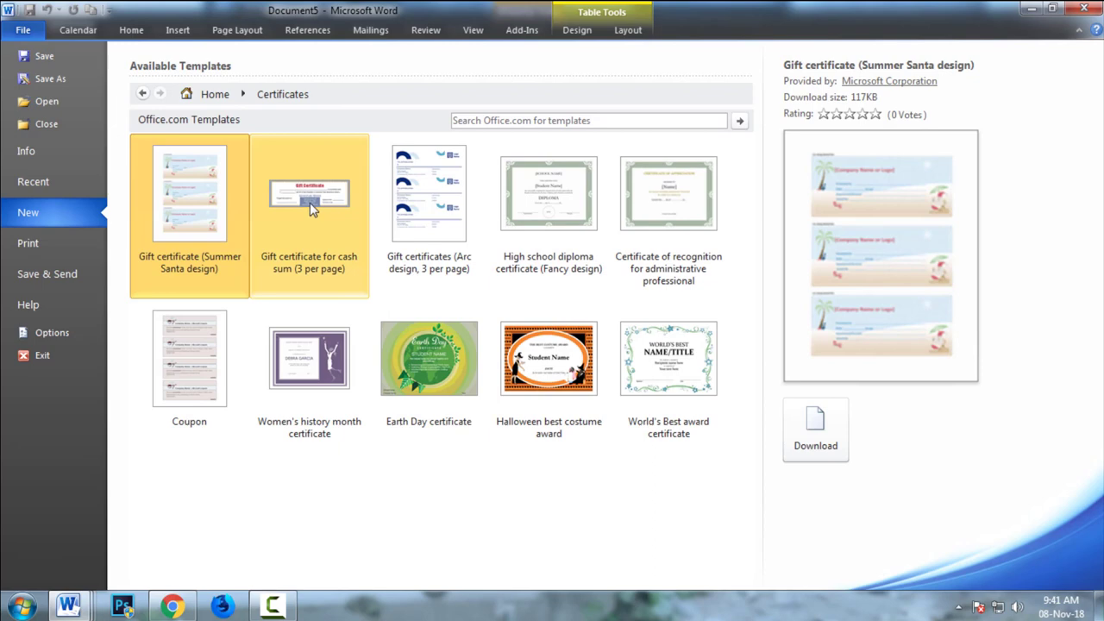
left_click(308, 200)
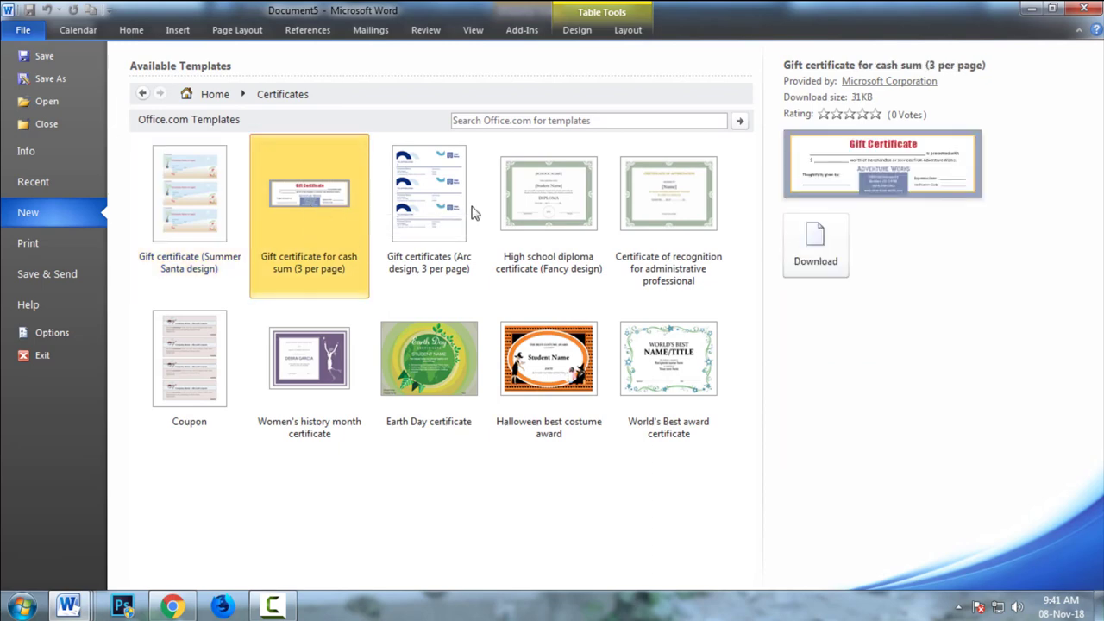
left_click(671, 197)
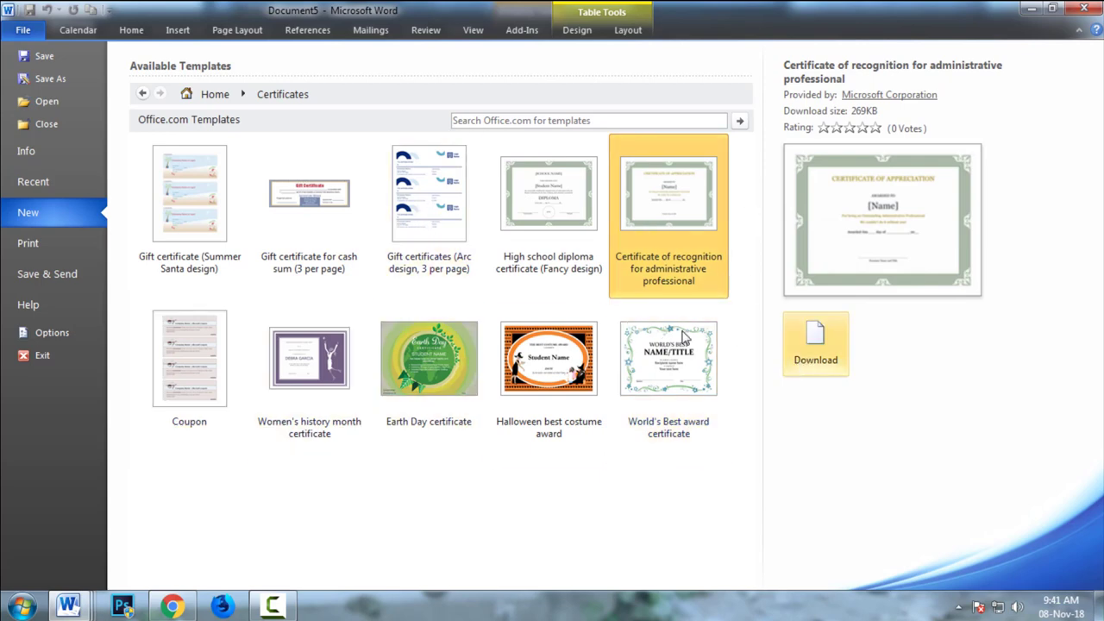
left_click(586, 230)
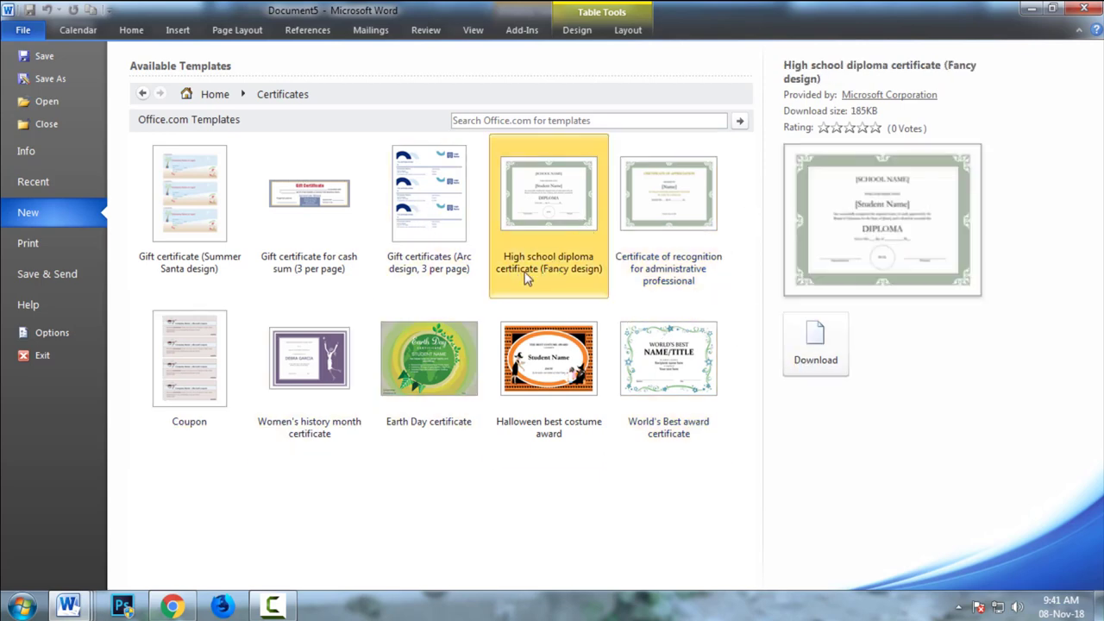
left_click(814, 349)
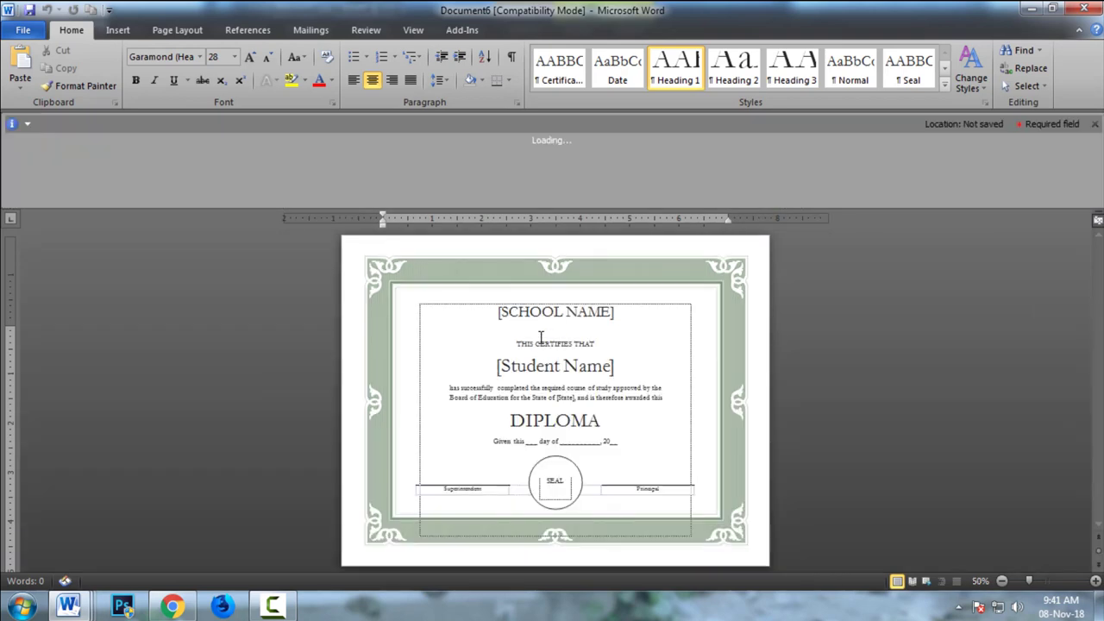
Examine the diploma's [SCHOOL NAME] placeholder and DIPLOMA heading, along with the template property fields such as Acquired From
left_click(544, 310)
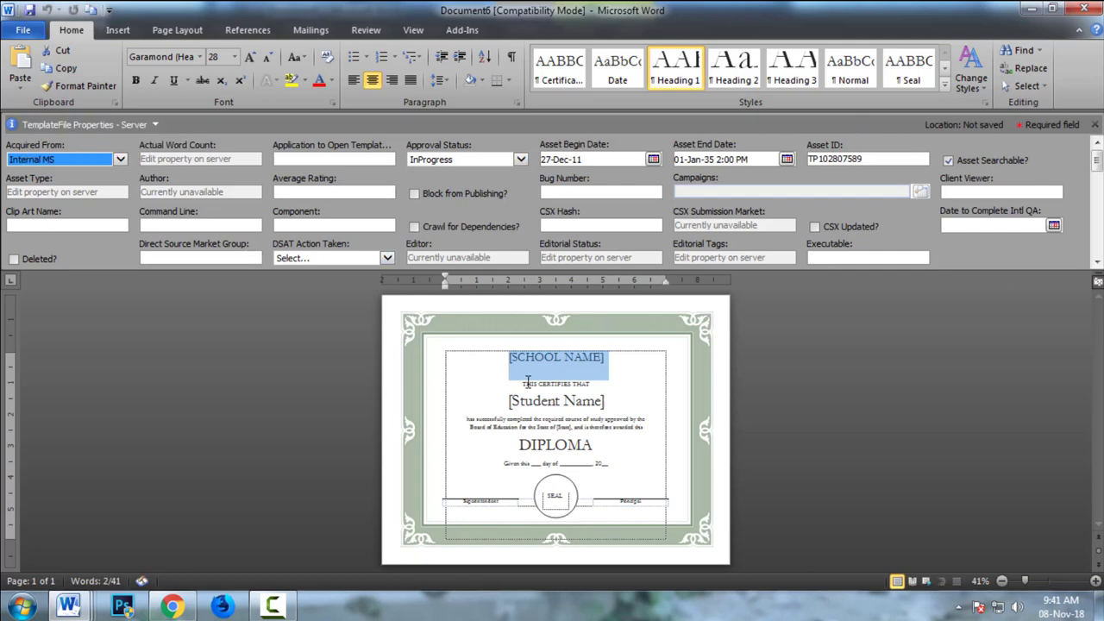
left_click(71, 162)
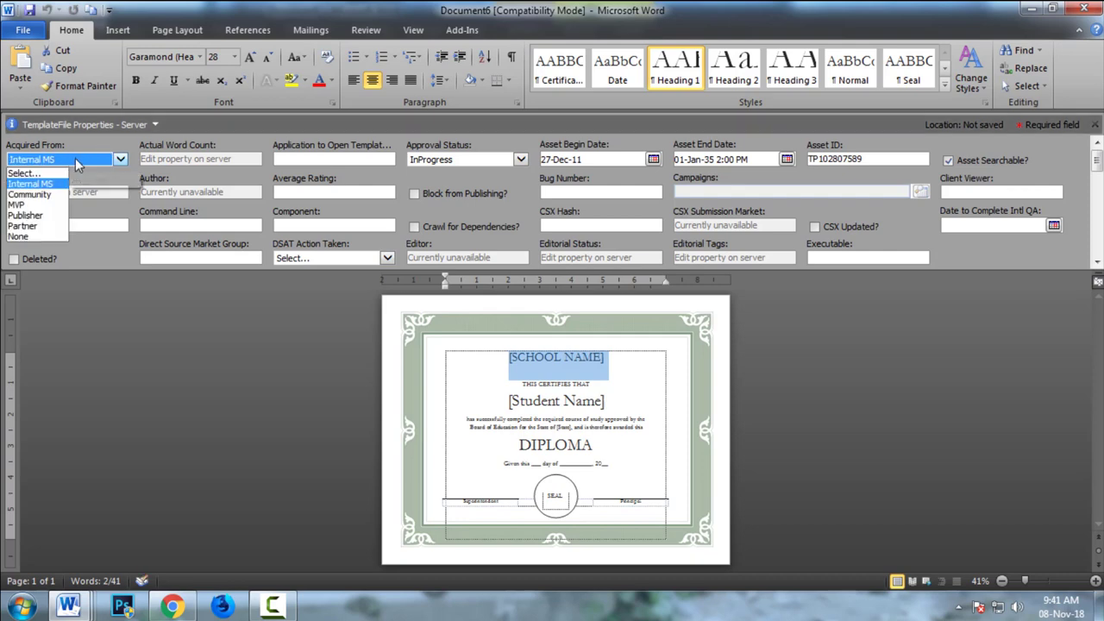
left_click(184, 159)
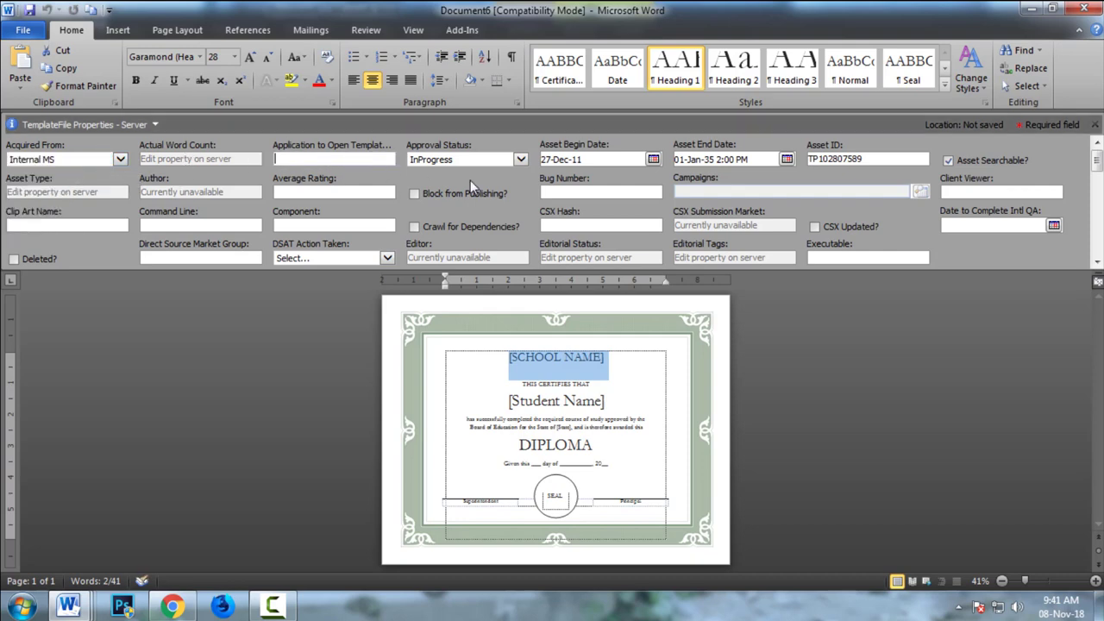
left_click(542, 445)
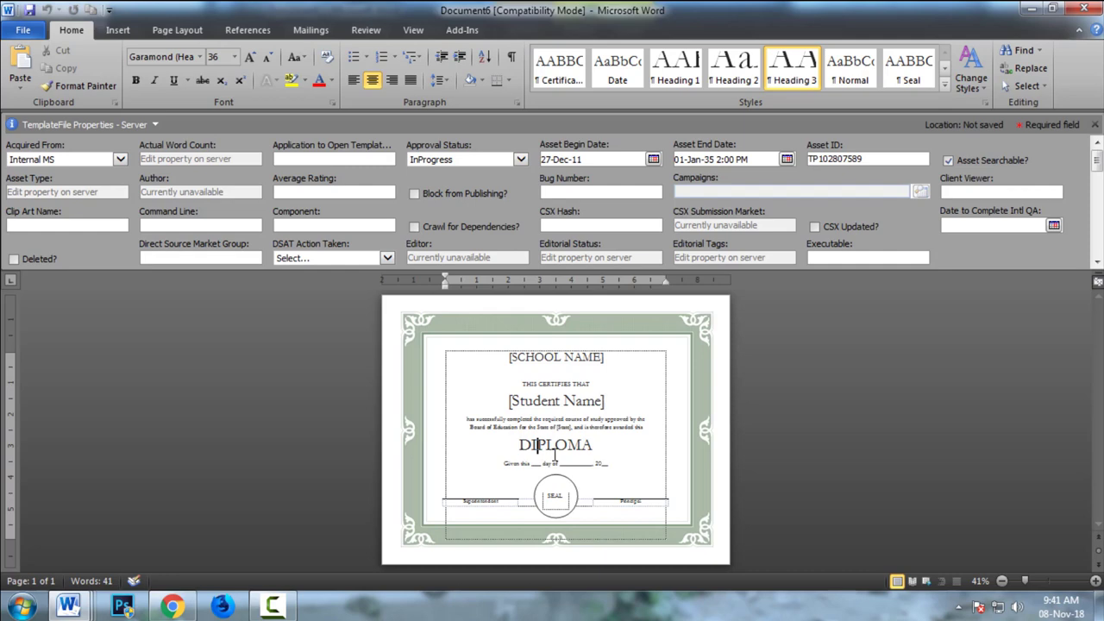
left_click(569, 446)
mouse_move(1097, 161)
left_mouse_down()
mouse_move(1098, 220)
mouse_move(1097, 168)
left_mouse_up()
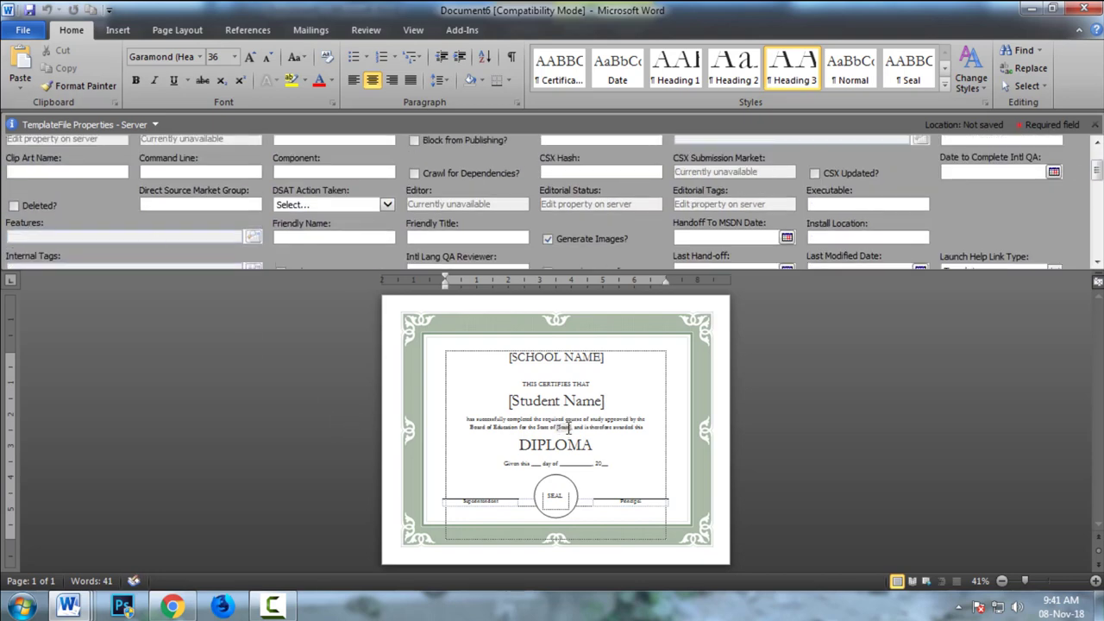
Open the file information view of the diploma document
left_click(23, 30)
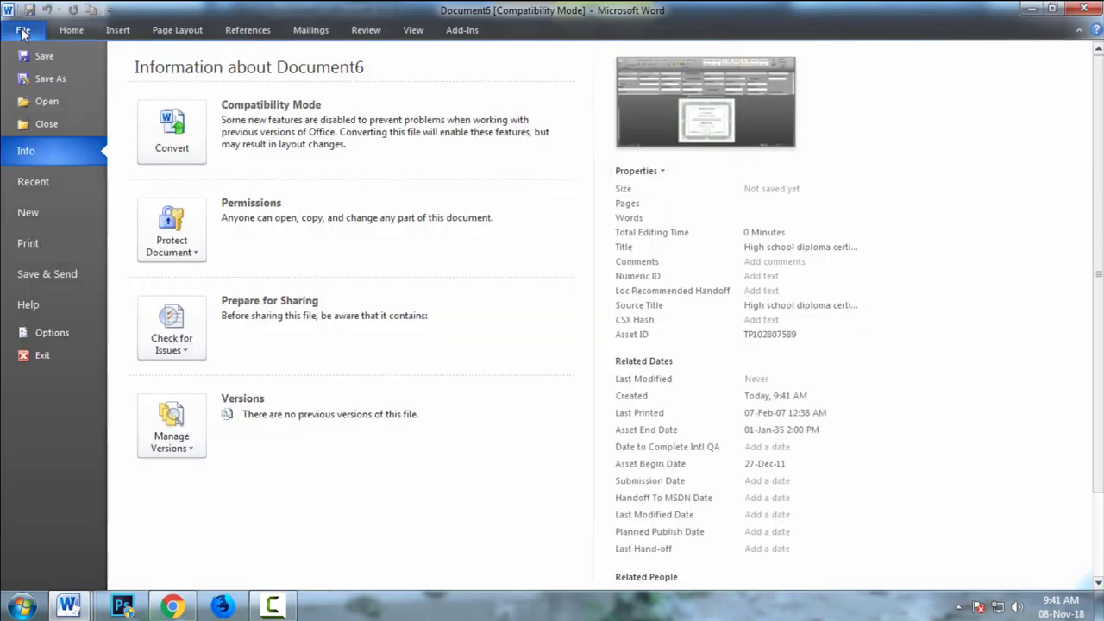